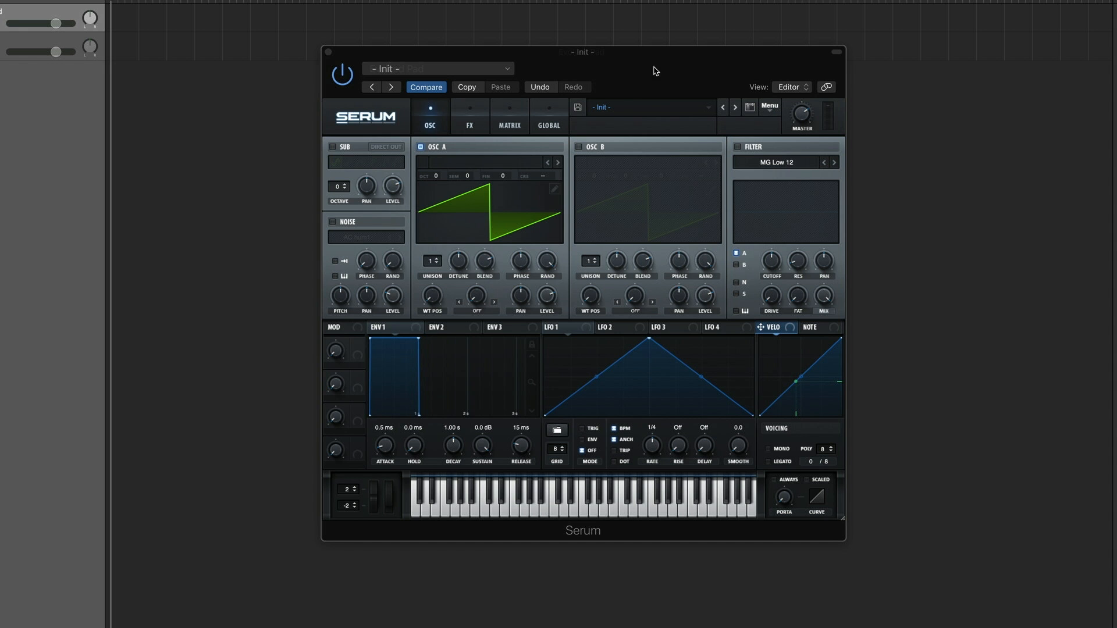
Step: Arrange the two synth windows so the finished reference patch is mostly out of the way of the Init patch
{"action": "left_click_drag", "start_coordinate": [659, 56], "coordinate": [672, 109]}
{"action": "left_click_drag", "start_coordinate": [671, 63], "coordinate": [0, 0]}
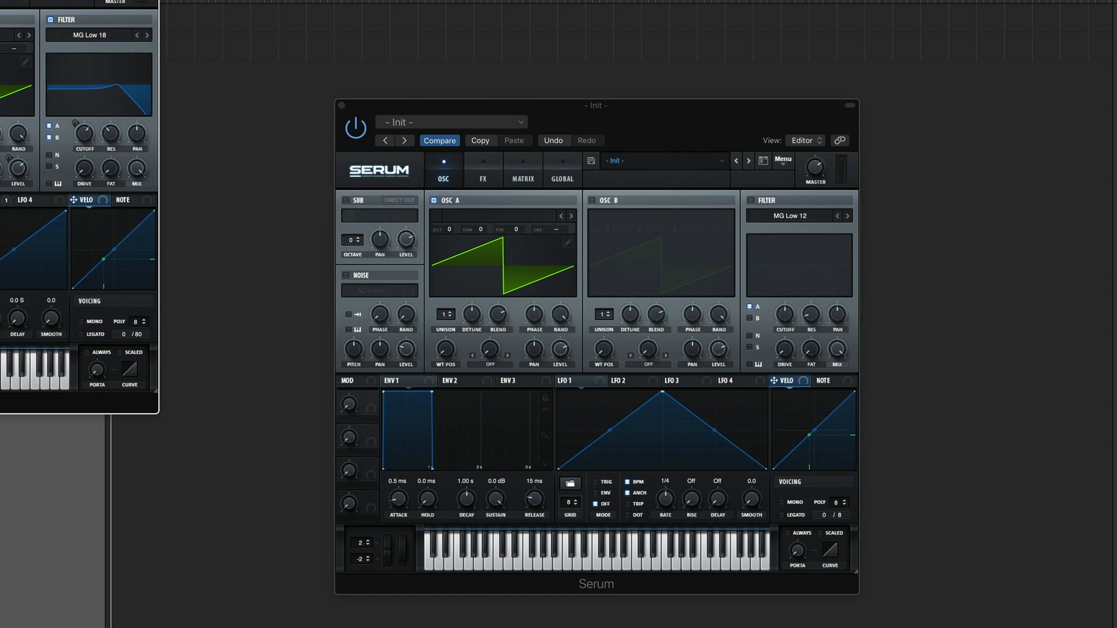
{"action": "left_click_drag", "start_coordinate": [667, 108], "coordinate": [667, 91]}
{"action": "left_click_drag", "start_coordinate": [48, 0], "coordinate": [5, 0]}
{"action": "left_click", "coordinate": [0, 46]}
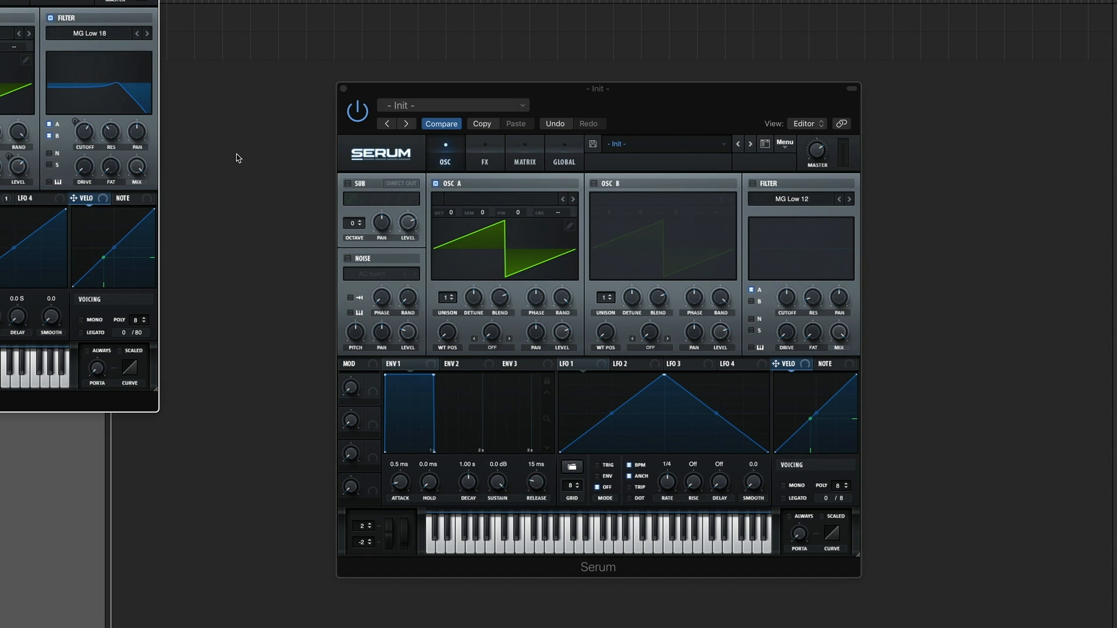
Step: Set the Env 1 release to 4.29 s and give oscillator A 3 unison voices with a lower detune
{"action": "left_click", "coordinate": [428, 370]}
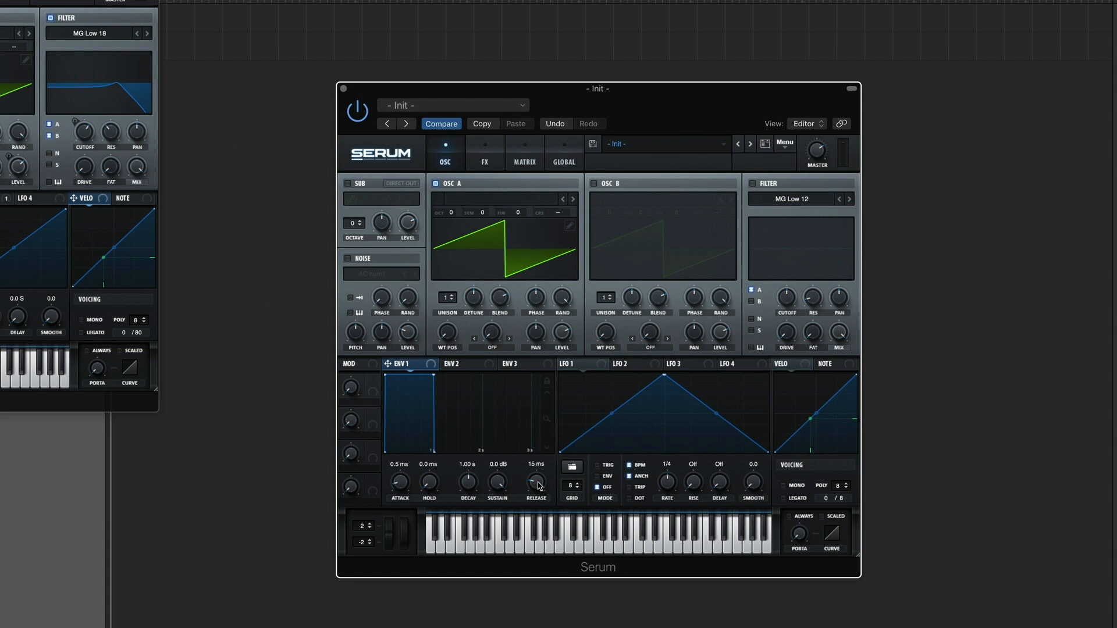
{"action": "left_click_drag", "start_coordinate": [536, 483], "coordinate": [545, 431]}
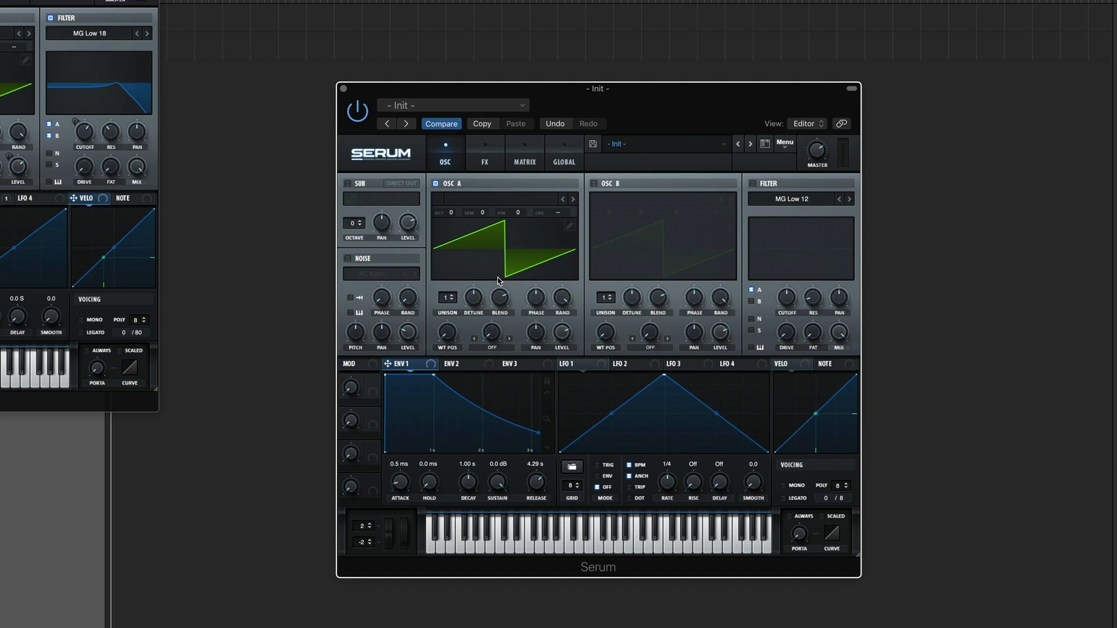
{"action": "left_click_drag", "start_coordinate": [450, 299], "coordinate": [456, 288]}
{"action": "left_click_drag", "start_coordinate": [480, 299], "coordinate": [478, 340]}
Step: Enable the Init patch's filter, set its type to MG Low 18 and raise the cutoff slightly
{"action": "left_click", "coordinate": [1, 199]}
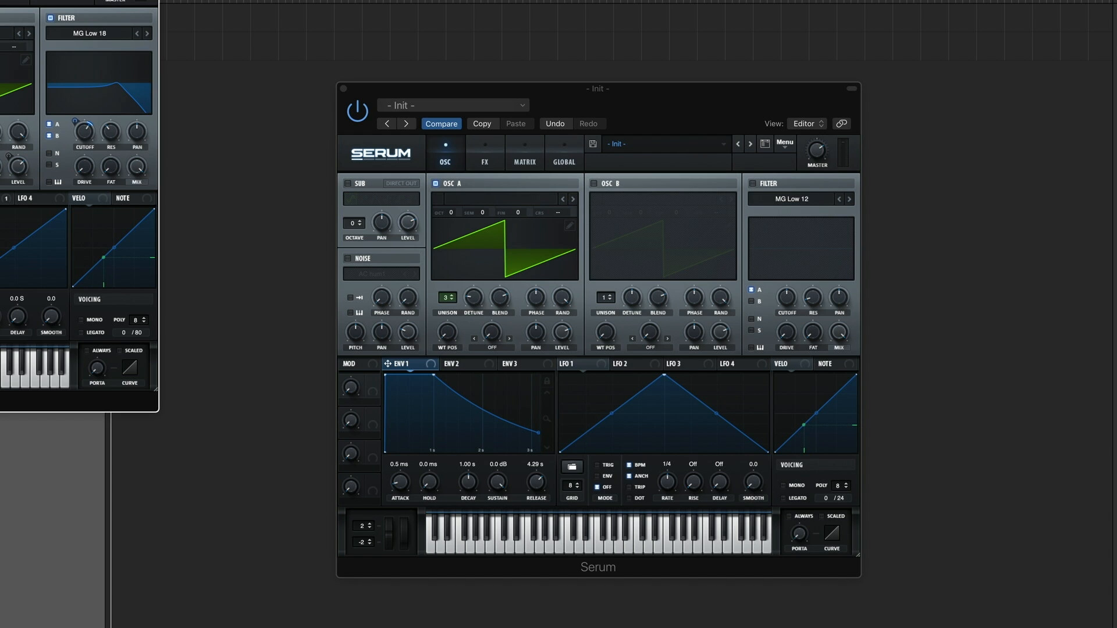
{"action": "left_click", "coordinate": [654, 114]}
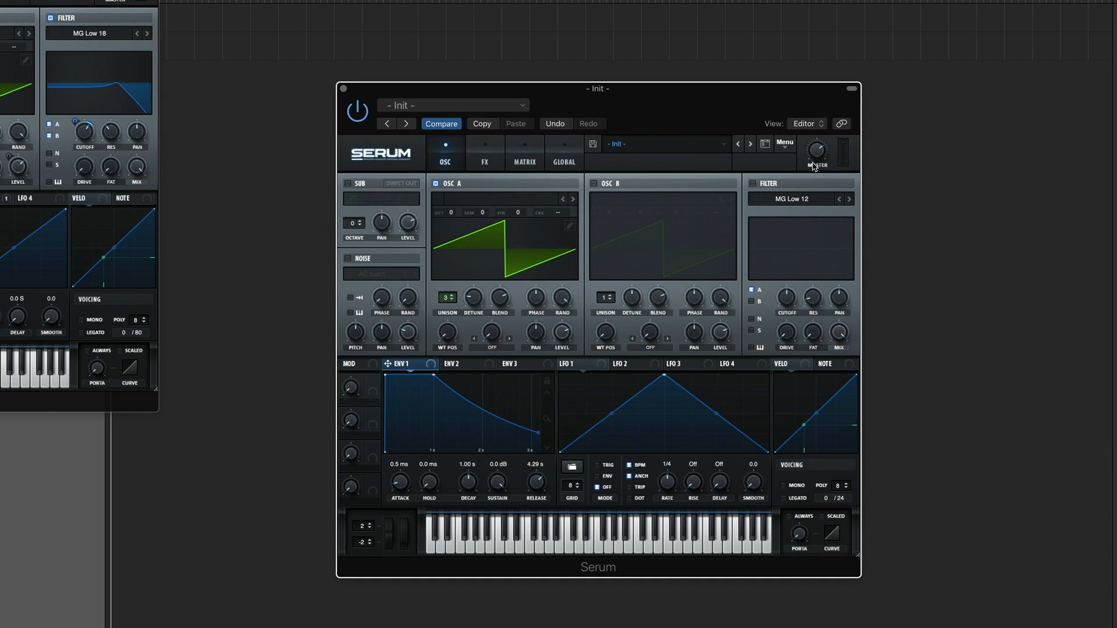
{"action": "left_click", "coordinate": [753, 183]}
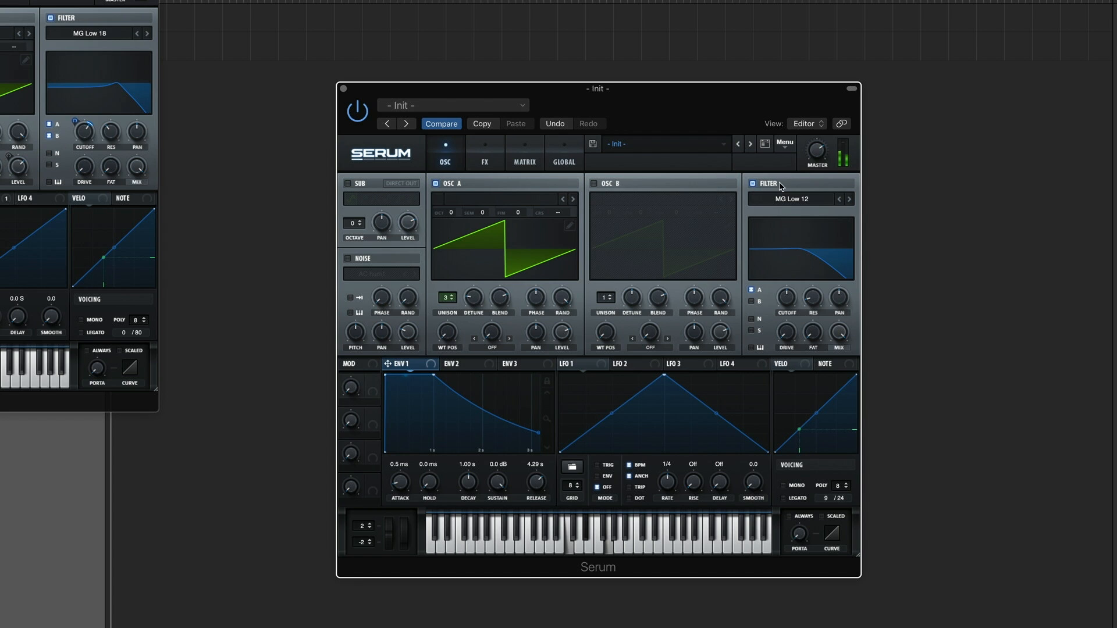
{"action": "left_click", "coordinate": [849, 199]}
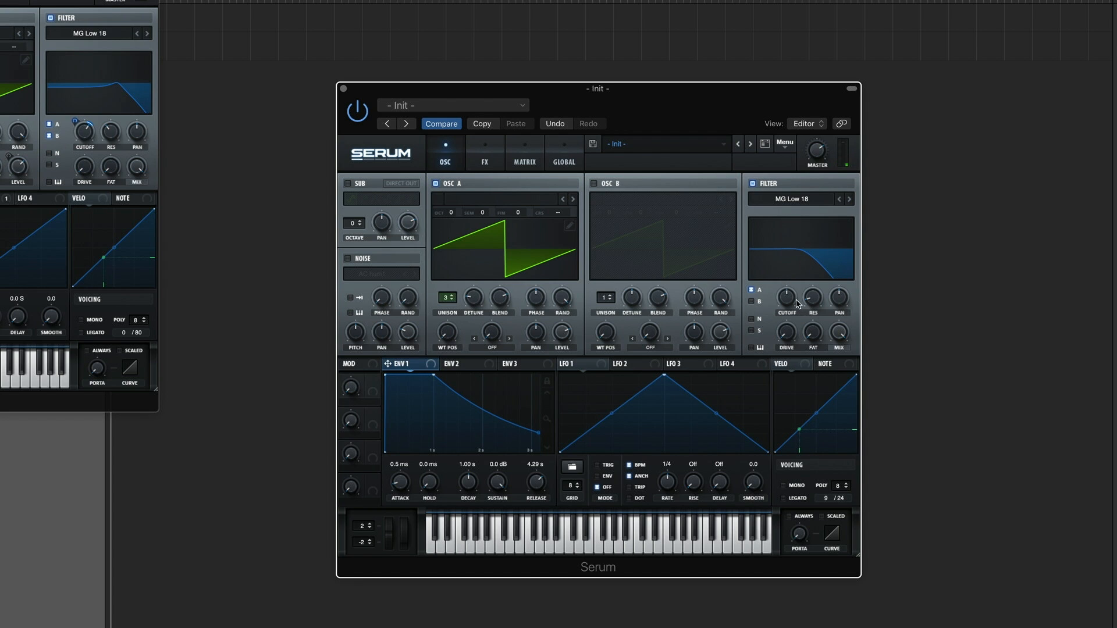
{"action": "left_click_drag", "start_coordinate": [792, 303], "coordinate": [797, 291]}
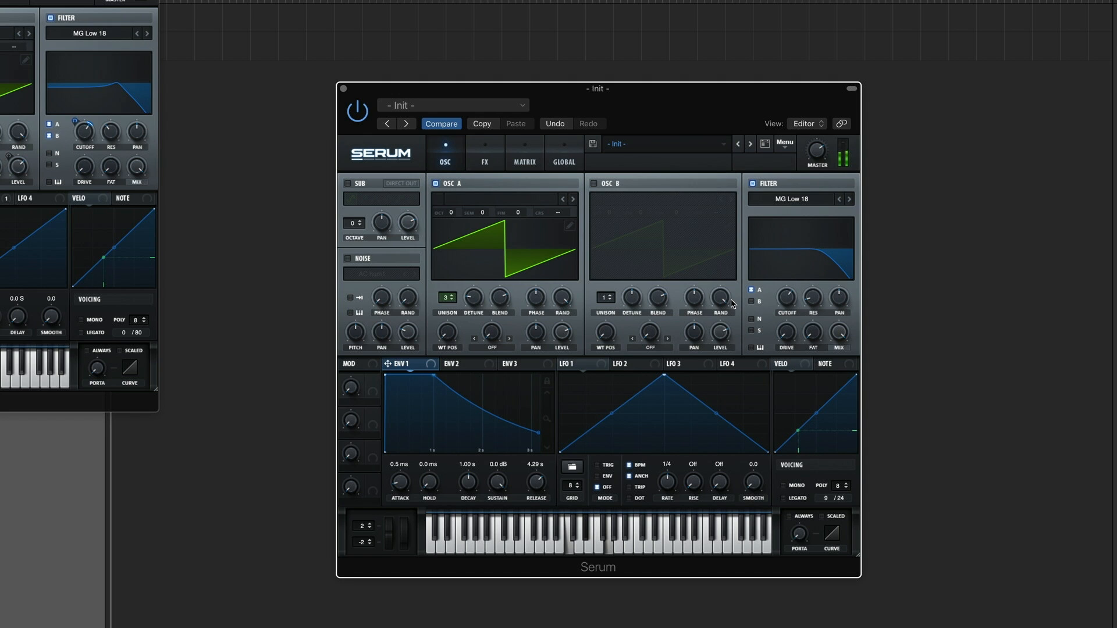
Step: Assign LFO 1 to the filter cutoff and make it free-running without BPM sync at a rate of 0.09 Hz
{"action": "left_click", "coordinate": [571, 364]}
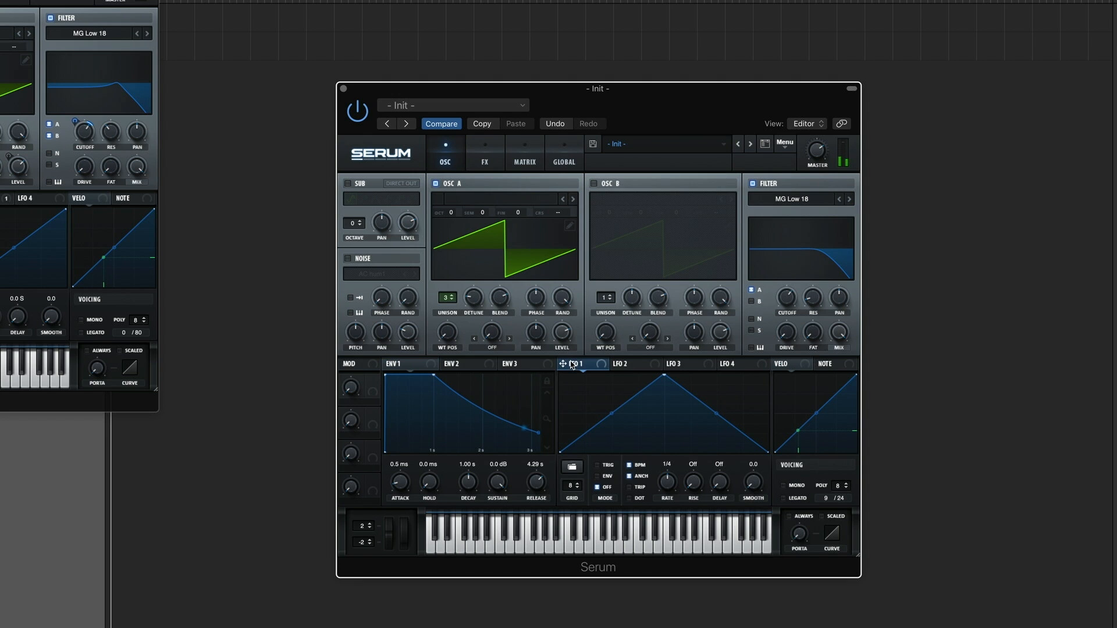
{"action": "mouse_move", "coordinate": [564, 363]}
{"action": "left_mouse_down"}
{"action": "mouse_move", "coordinate": [780, 316]}
{"action": "mouse_move", "coordinate": [779, 291]}
{"action": "mouse_move", "coordinate": [778, 303]}
{"action": "left_mouse_up"}
{"action": "left_click", "coordinate": [629, 467]}
{"action": "left_click_drag", "start_coordinate": [667, 485], "coordinate": [666, 522]}
Step: Flip the LFO 1 shape vertically and set its mode to Trig
{"action": "right_click", "coordinate": [656, 401]}
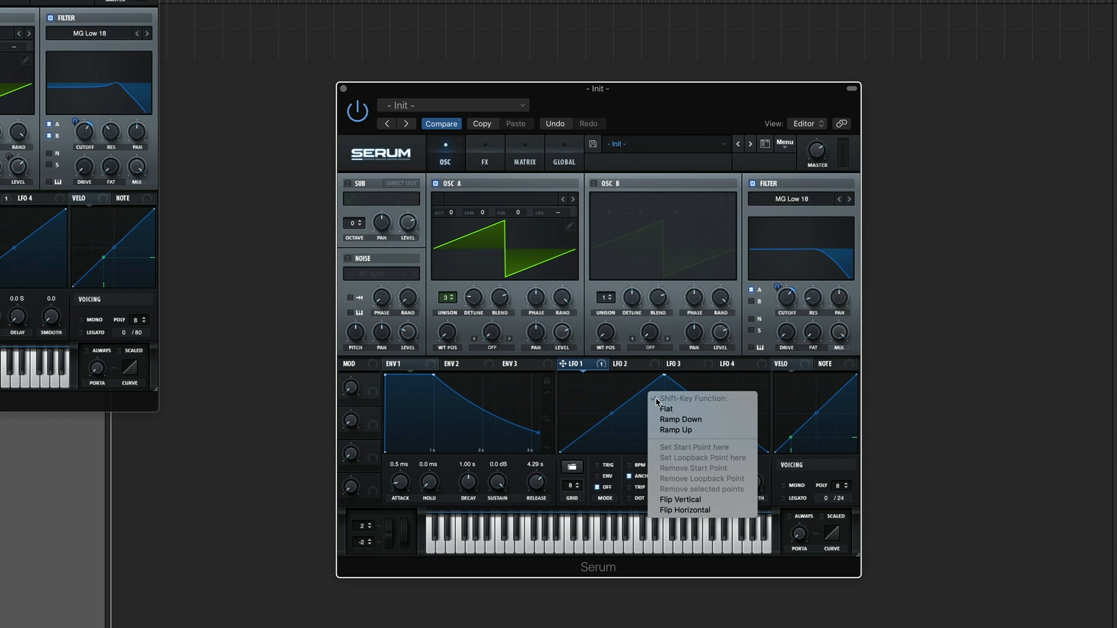
{"action": "left_click", "coordinate": [689, 500]}
{"action": "left_click", "coordinate": [597, 465]}
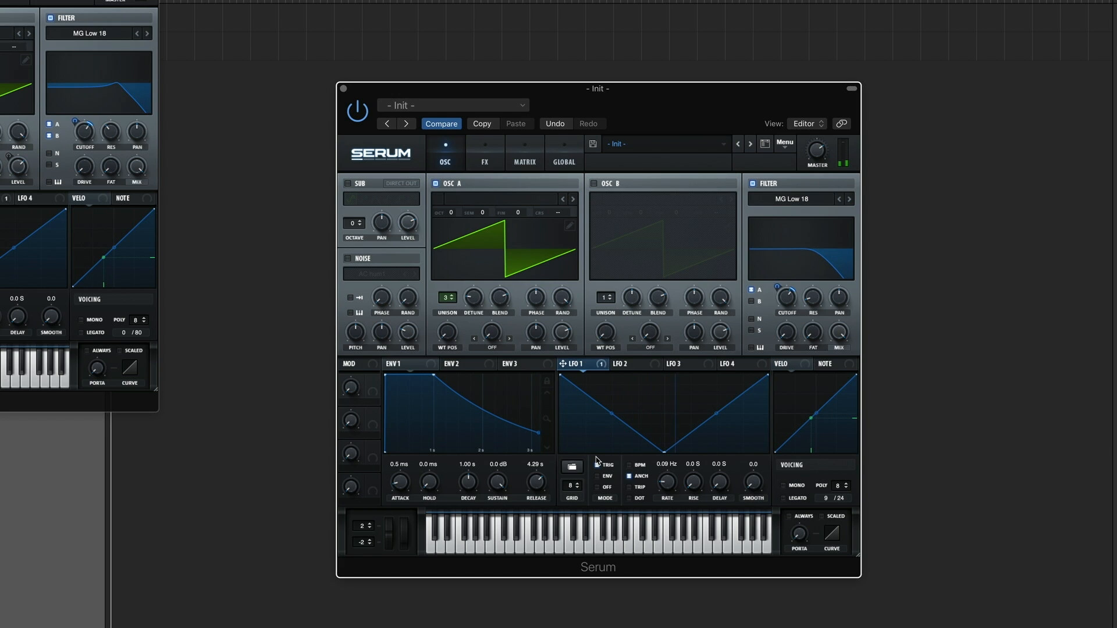
{"action": "left_click", "coordinate": [596, 463]}
Step: Raise the filter resonance to add a peak at the cutoff
{"action": "left_click_drag", "start_coordinate": [816, 303], "coordinate": [810, 259]}
Step: Load the Digital wavetable ICanHasKick into oscillator A and raise its wavetable position
{"action": "left_click", "coordinate": [504, 199]}
{"action": "mouse_move", "coordinate": [478, 226]}
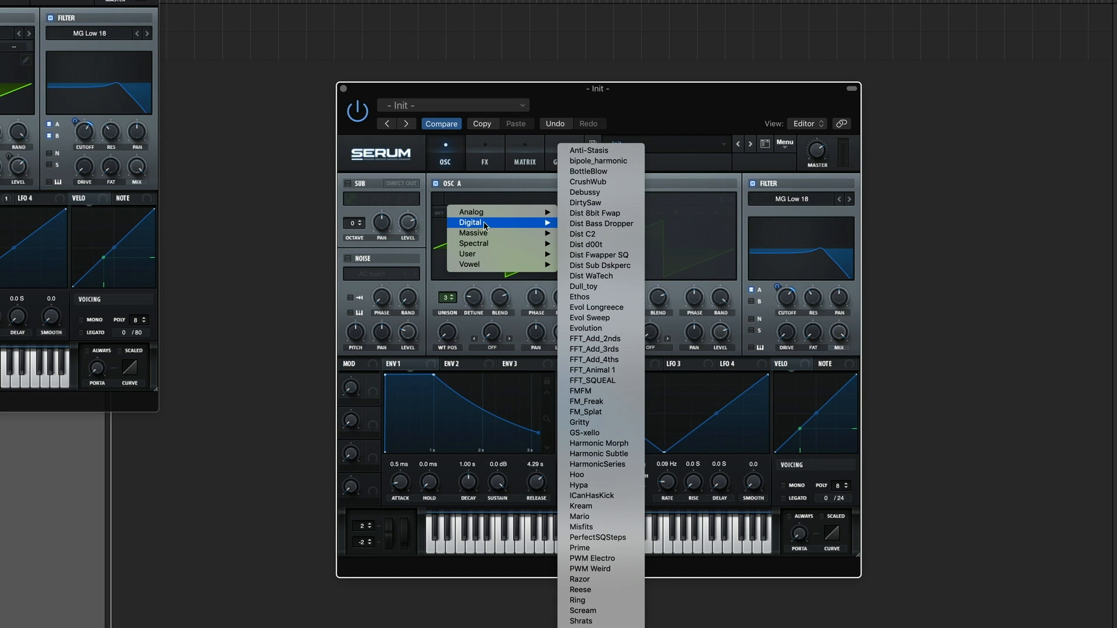
{"action": "left_click", "coordinate": [594, 496]}
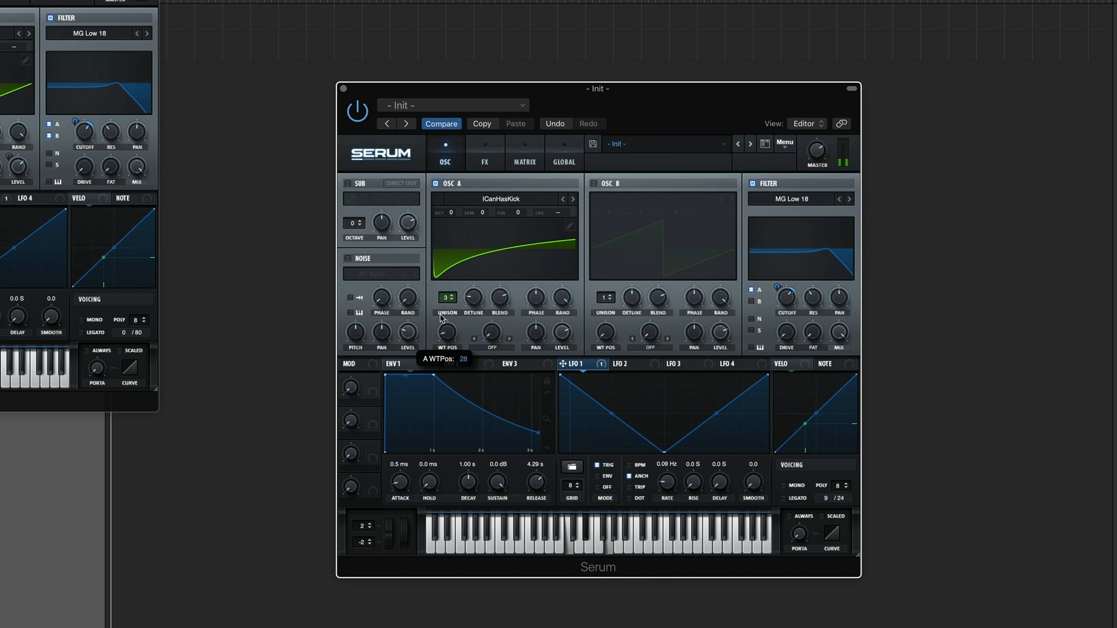
{"action": "left_click_drag", "start_coordinate": [442, 317], "coordinate": [446, 300]}
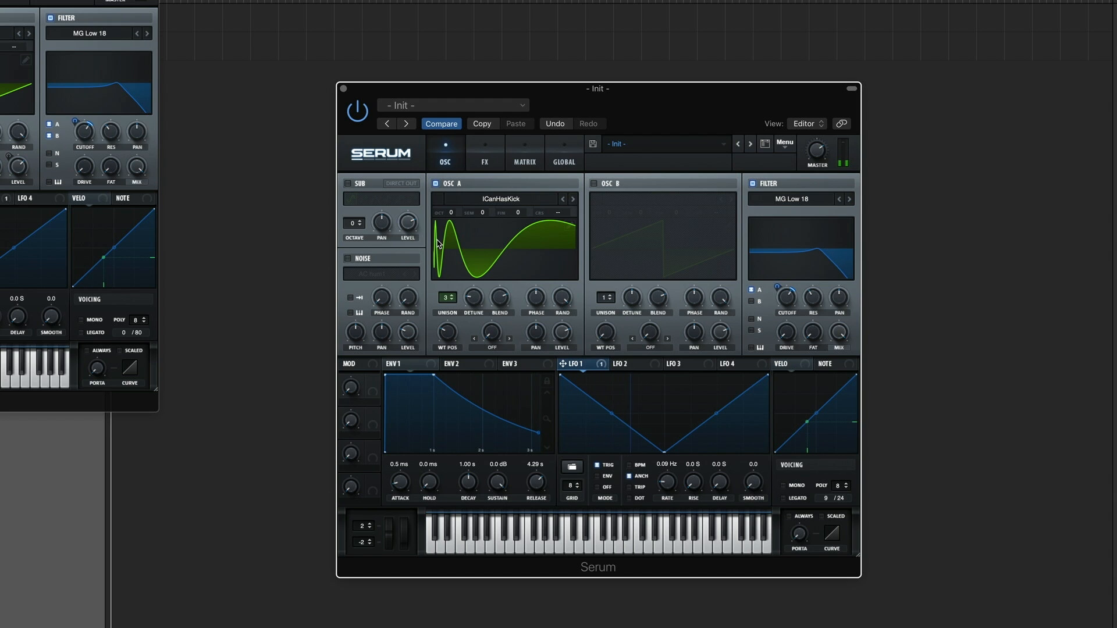
Step: Assign Env 2 to oscillator A's wavetable position
{"action": "left_click", "coordinate": [1, 199]}
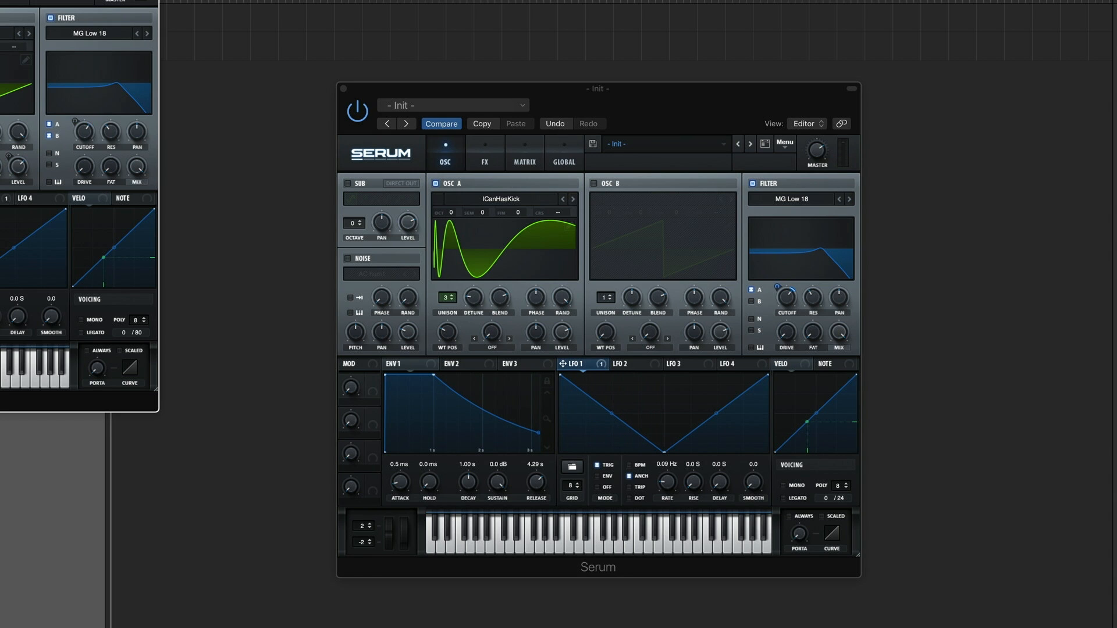
{"action": "left_click", "coordinate": [469, 366]}
{"action": "left_click_drag", "start_coordinate": [446, 368], "coordinate": [438, 335]}
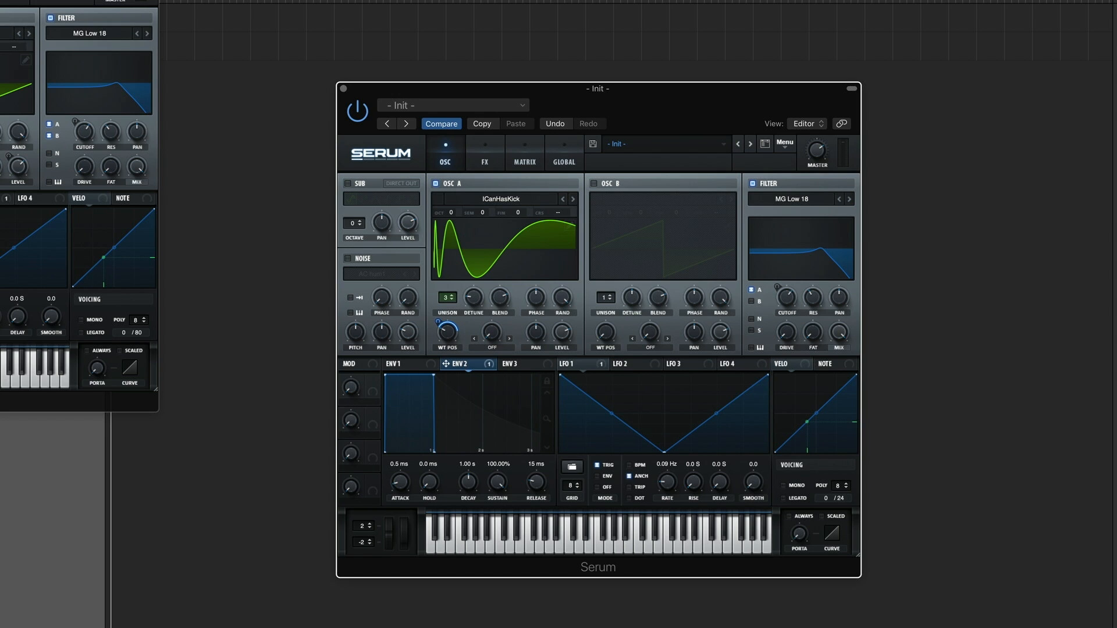
Step: Shape Env 2 with a 9.30 s attack, 9.01 s decay and 0% sustain, straightening the attack and decay curves
{"action": "left_click", "coordinate": [76, 402]}
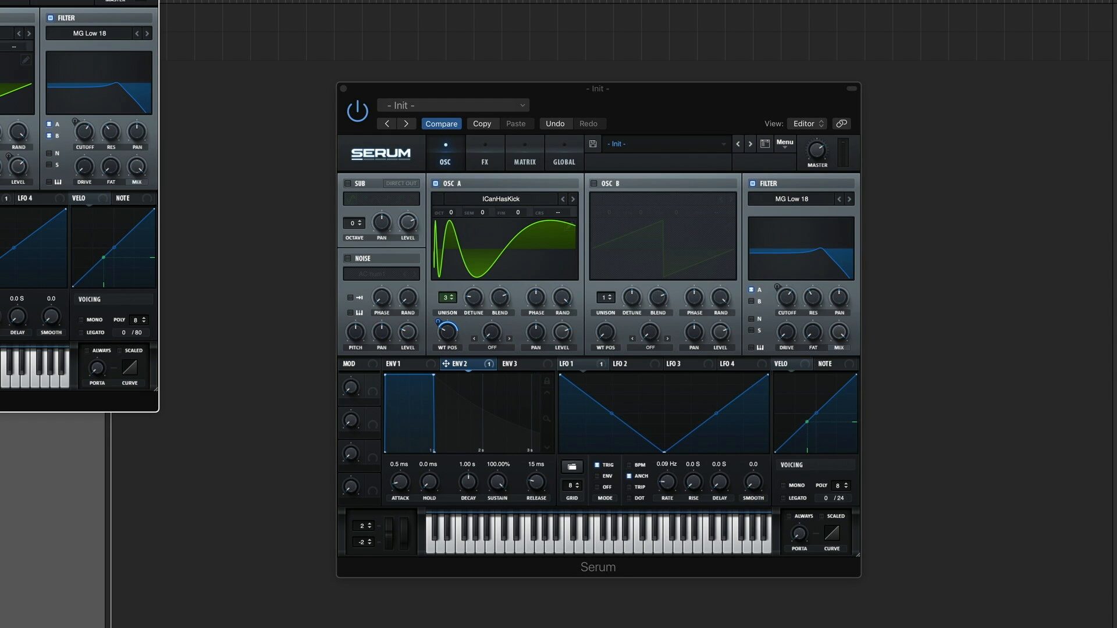
{"action": "left_click", "coordinate": [548, 385]}
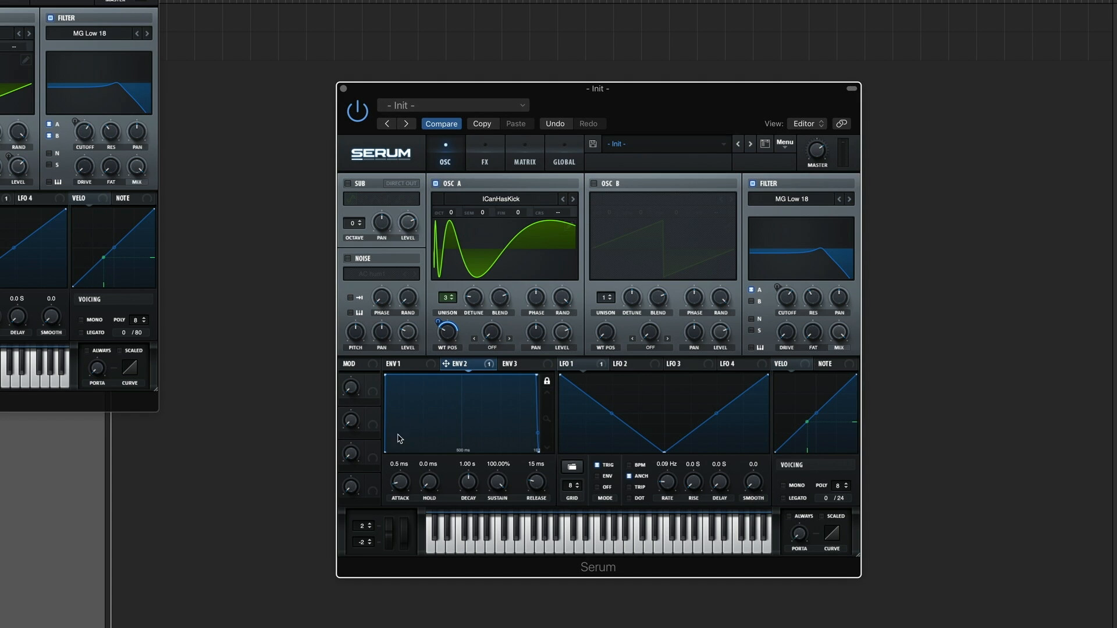
{"action": "left_click_drag", "start_coordinate": [404, 485], "coordinate": [407, 402]}
{"action": "left_click_drag", "start_coordinate": [454, 432], "coordinate": [453, 424]}
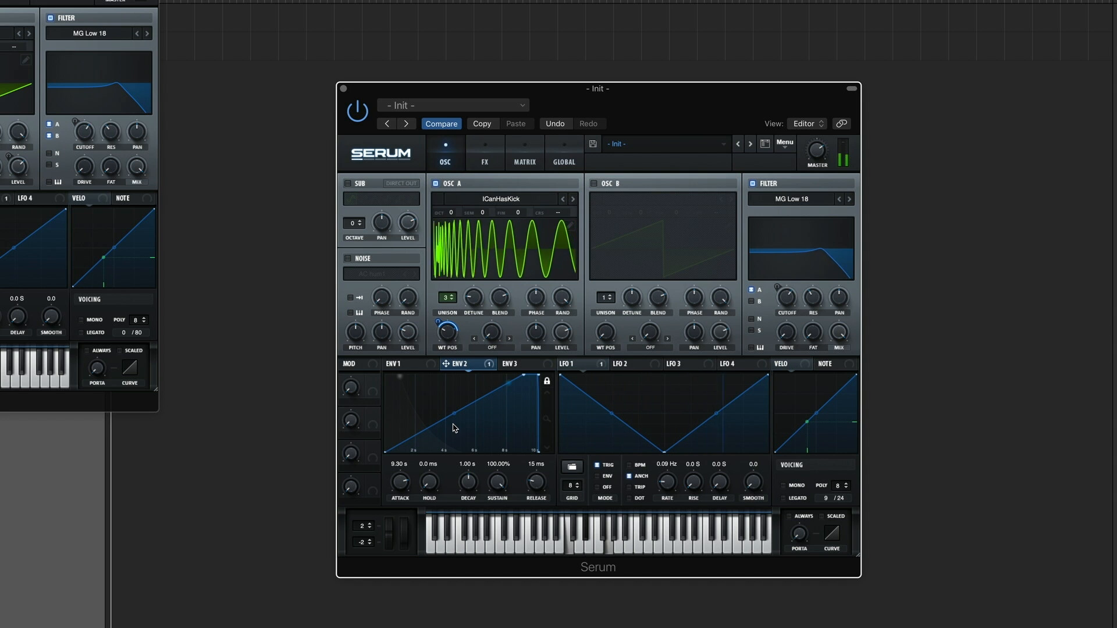
{"action": "left_click_drag", "start_coordinate": [497, 482], "coordinate": [496, 625]}
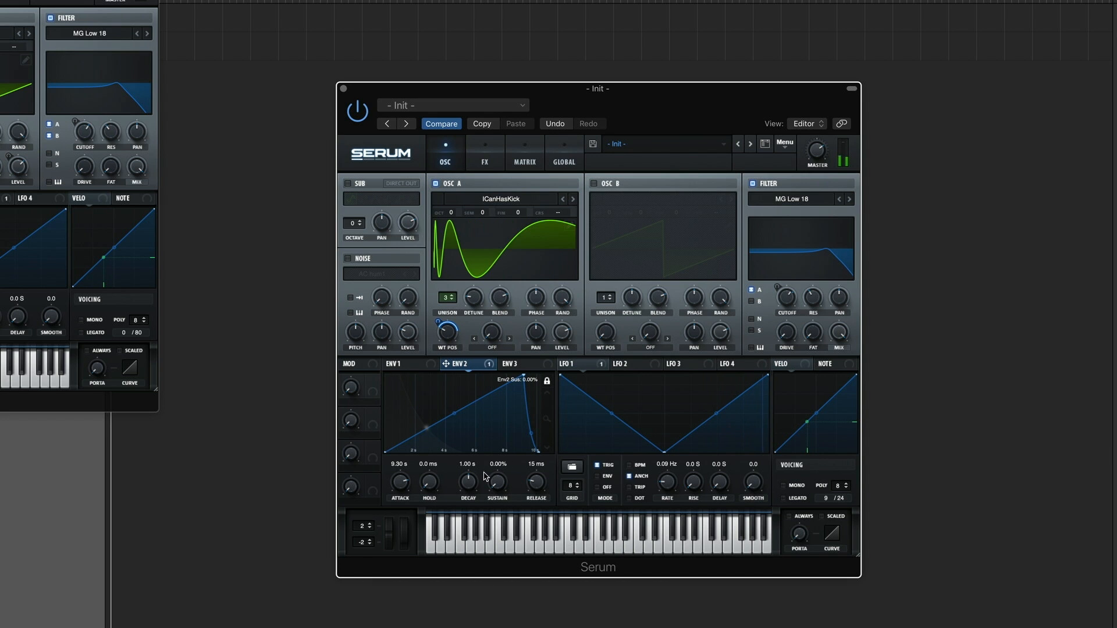
{"action": "left_click_drag", "start_coordinate": [468, 482], "coordinate": [474, 452]}
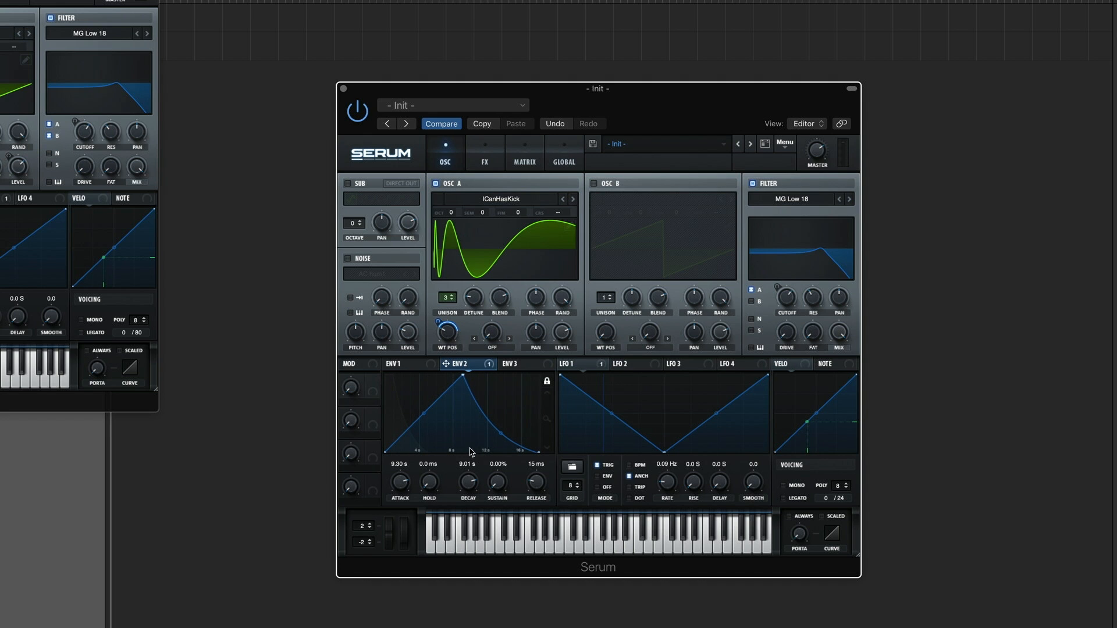
{"action": "left_click_drag", "start_coordinate": [501, 432], "coordinate": [501, 414]}
Step: Enable the noise oscillator, load Atmos 07 from the SOR folder and turn on its key tracking
{"action": "left_click", "coordinate": [349, 259]}
{"action": "left_click", "coordinate": [363, 278]}
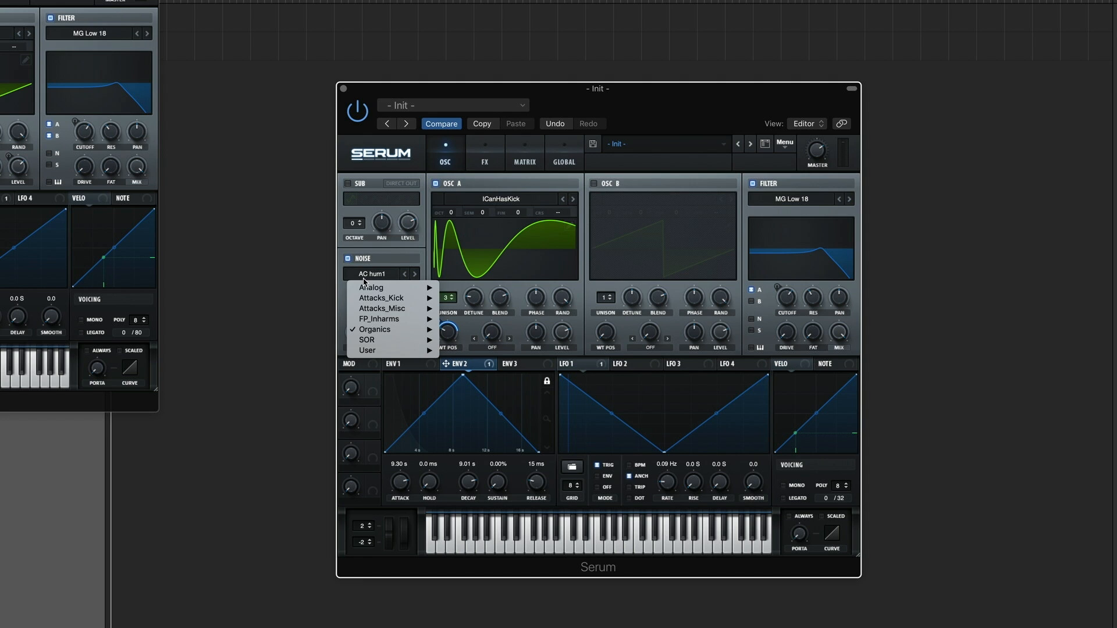
{"action": "mouse_move", "coordinate": [377, 331]}
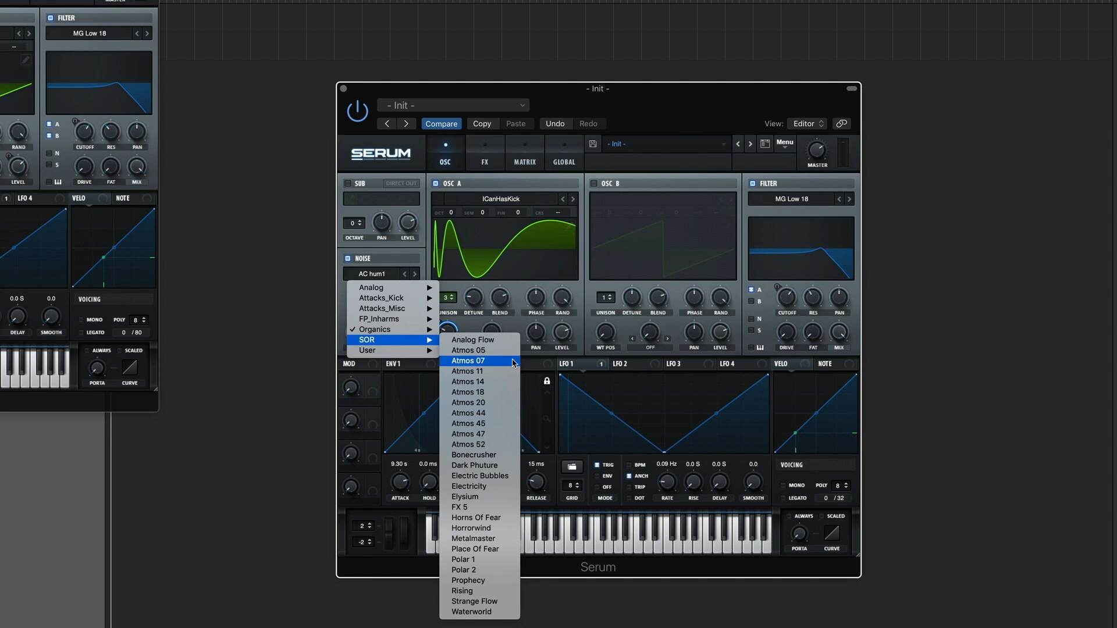
{"action": "left_click", "coordinate": [493, 362]}
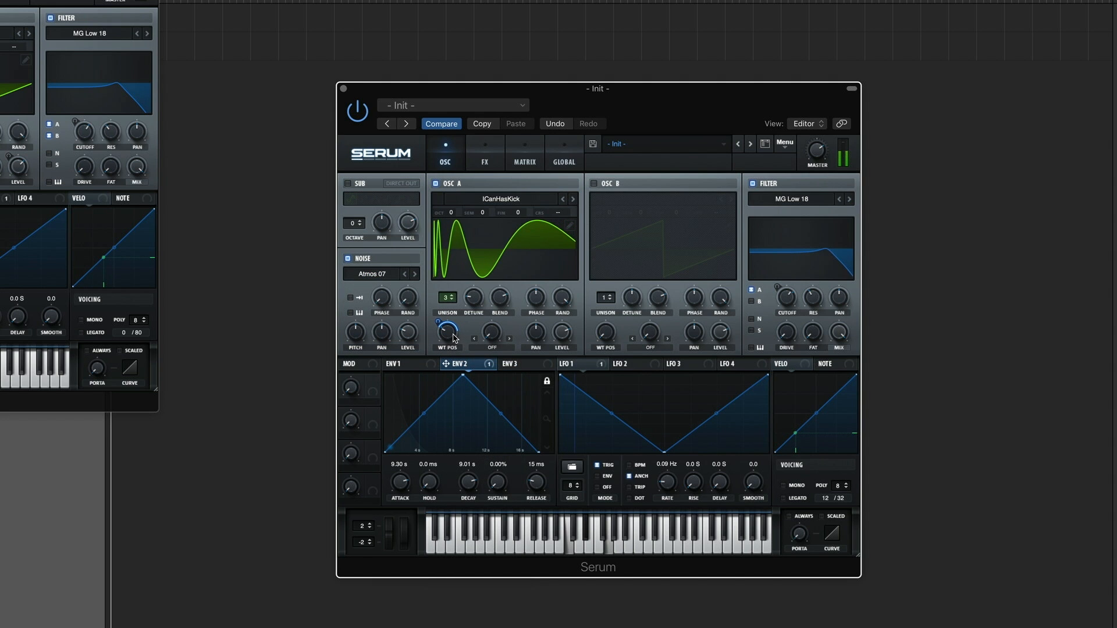
{"action": "left_click", "coordinate": [351, 313]}
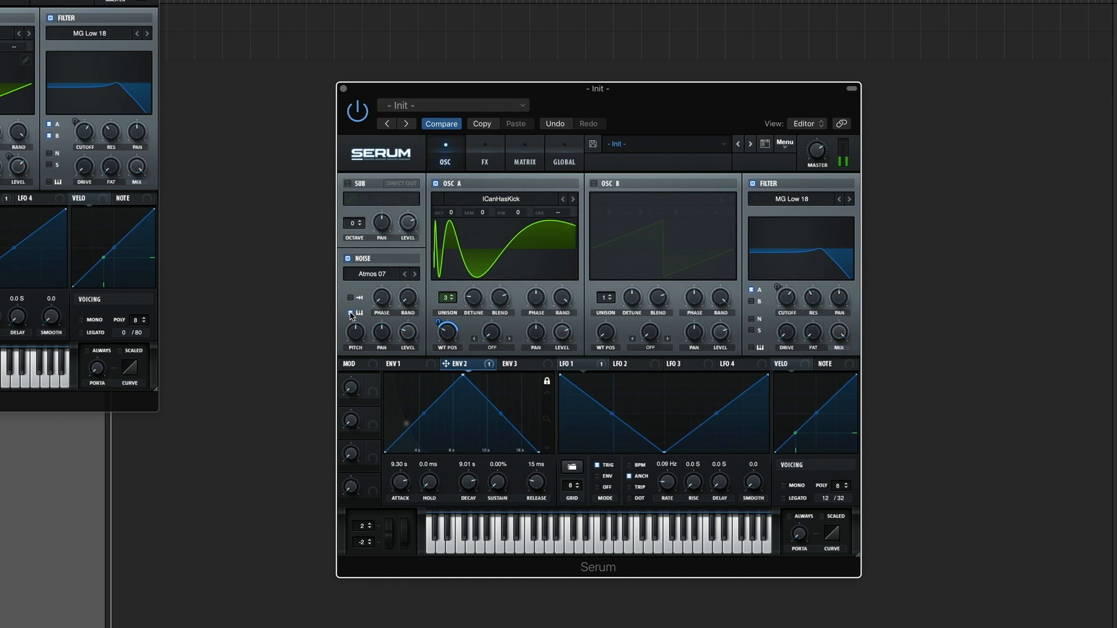
Step: Raise the noise oscillator's pitch and slightly reduce its level
{"action": "left_click_drag", "start_coordinate": [357, 332], "coordinate": [363, 318]}
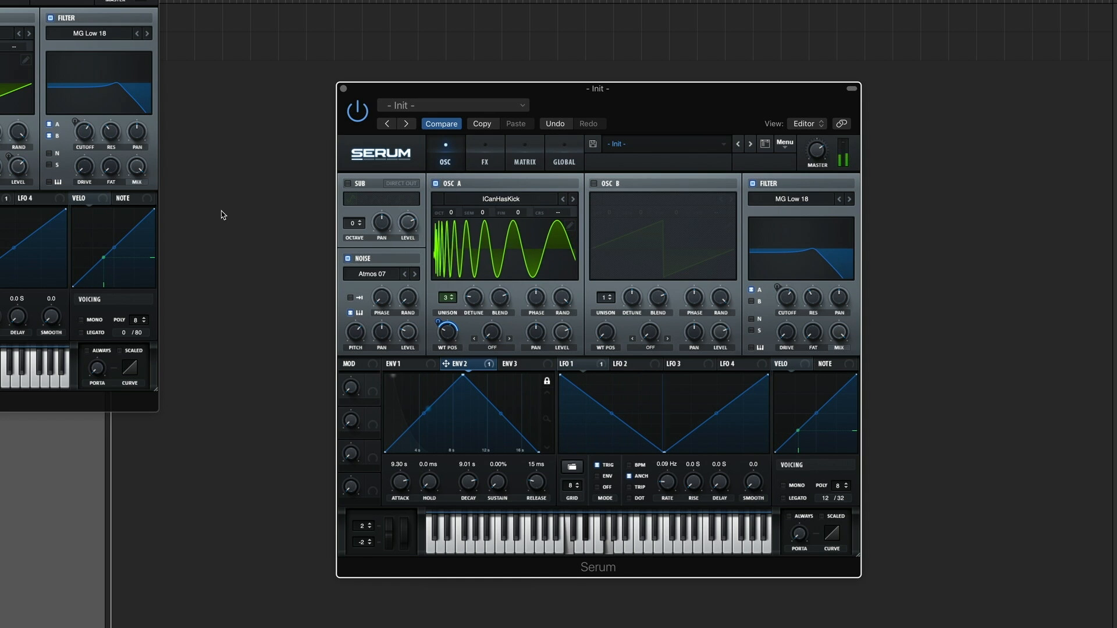
{"action": "left_click", "coordinate": [2, 93]}
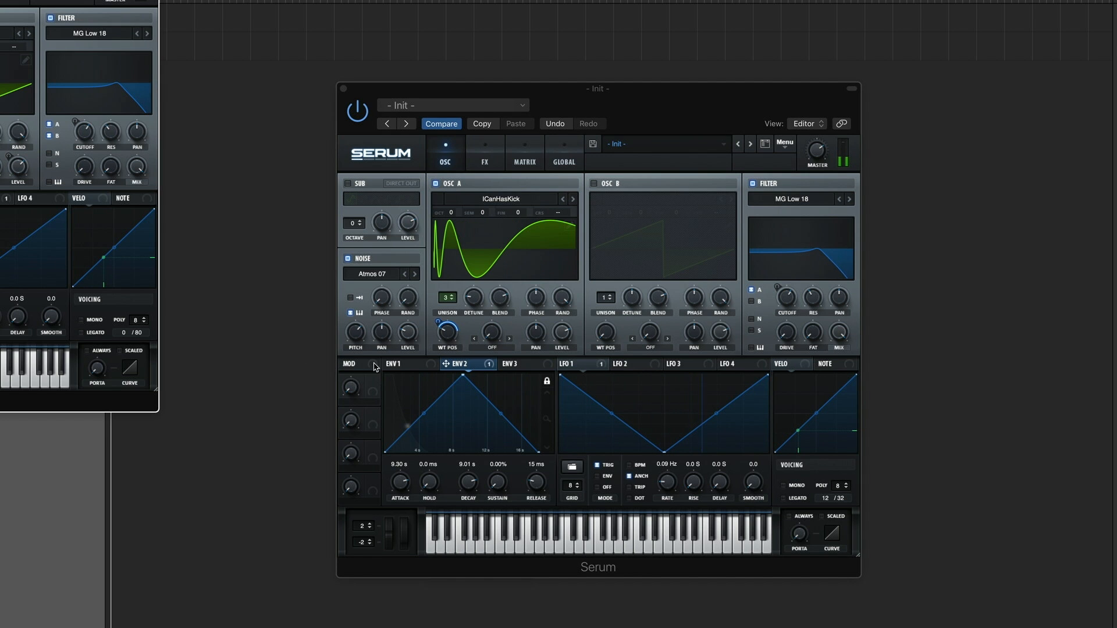
{"action": "left_click", "coordinate": [405, 336]}
{"action": "left_click_drag", "start_coordinate": [405, 337], "coordinate": [405, 339]}
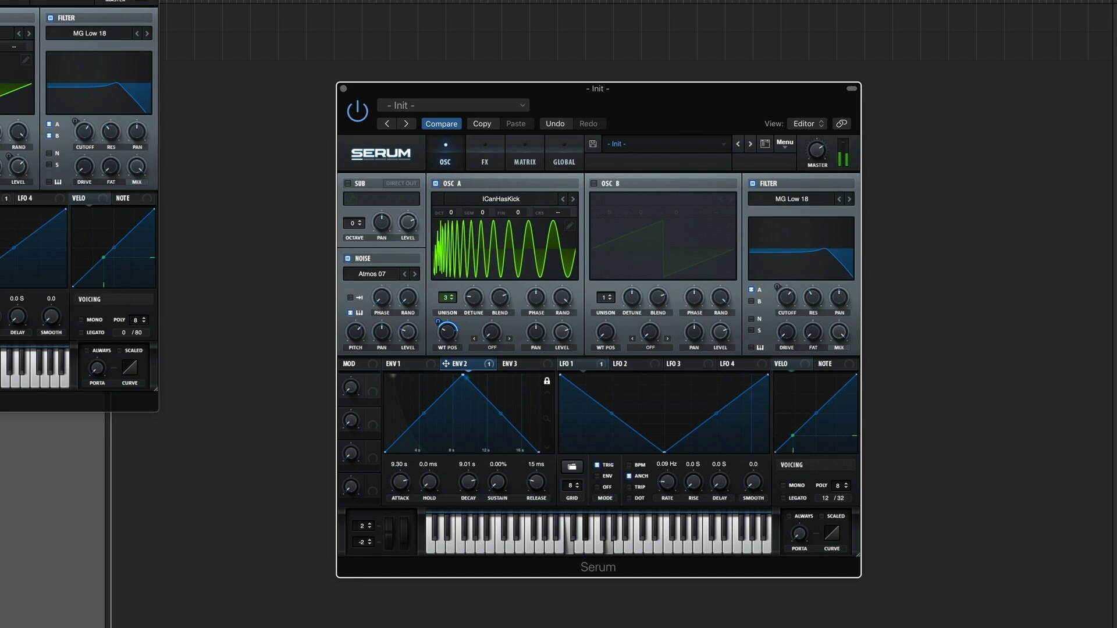
Step: Assign Env 3 to the noise level with an amount of 30 and give the envelope a 5.57 s attack
{"action": "left_click", "coordinate": [79, 401]}
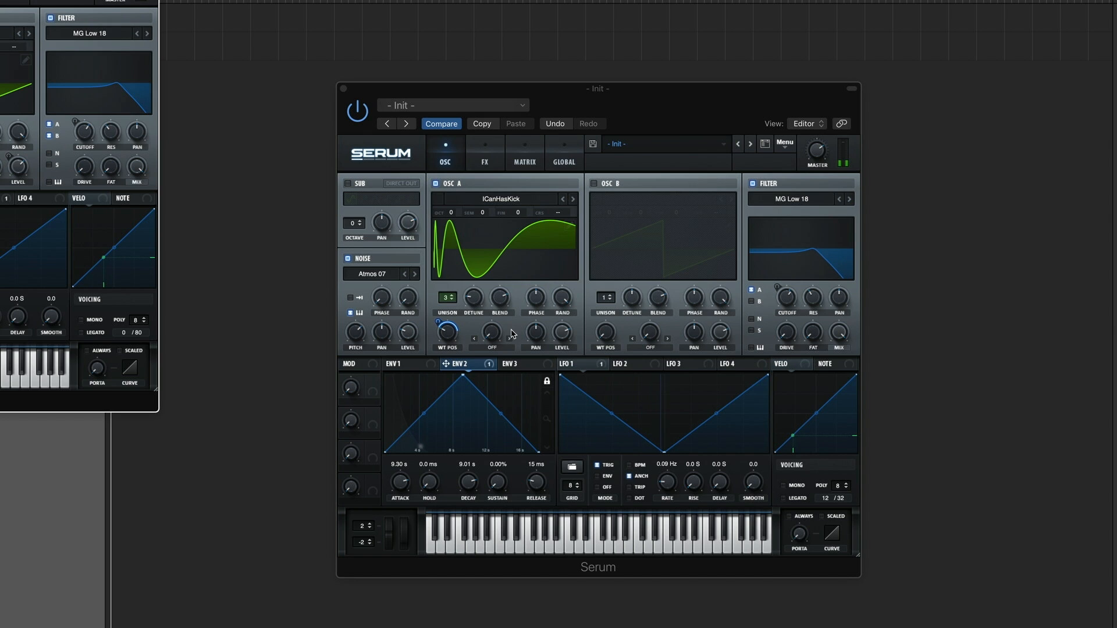
{"action": "left_click", "coordinate": [515, 365]}
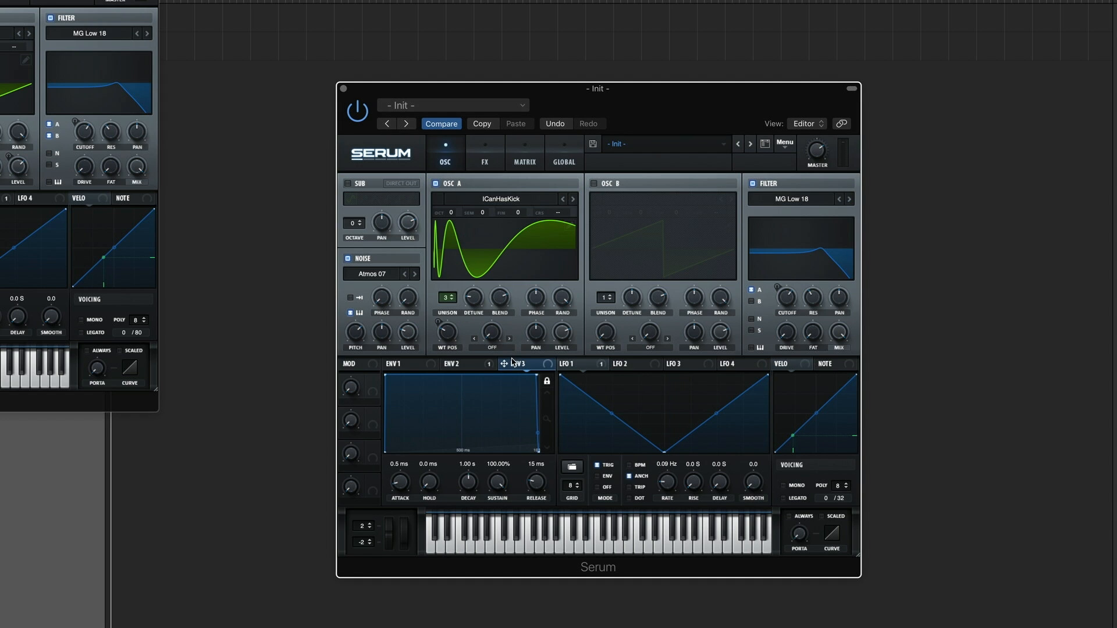
{"action": "left_click_drag", "start_coordinate": [506, 365], "coordinate": [396, 349]}
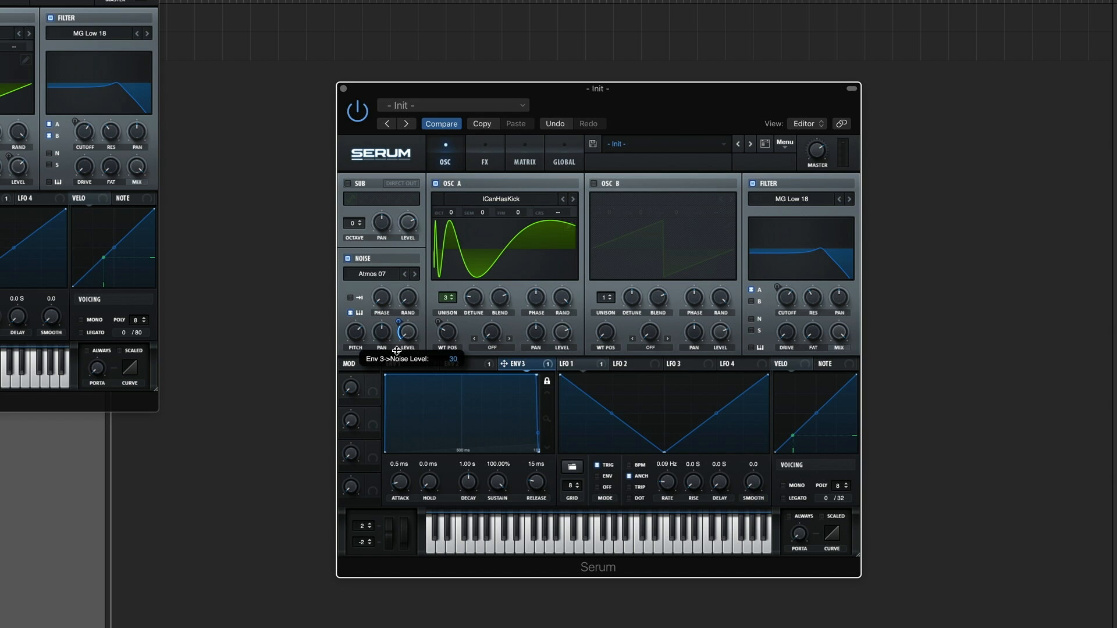
{"action": "left_click_drag", "start_coordinate": [400, 481], "coordinate": [446, 422]}
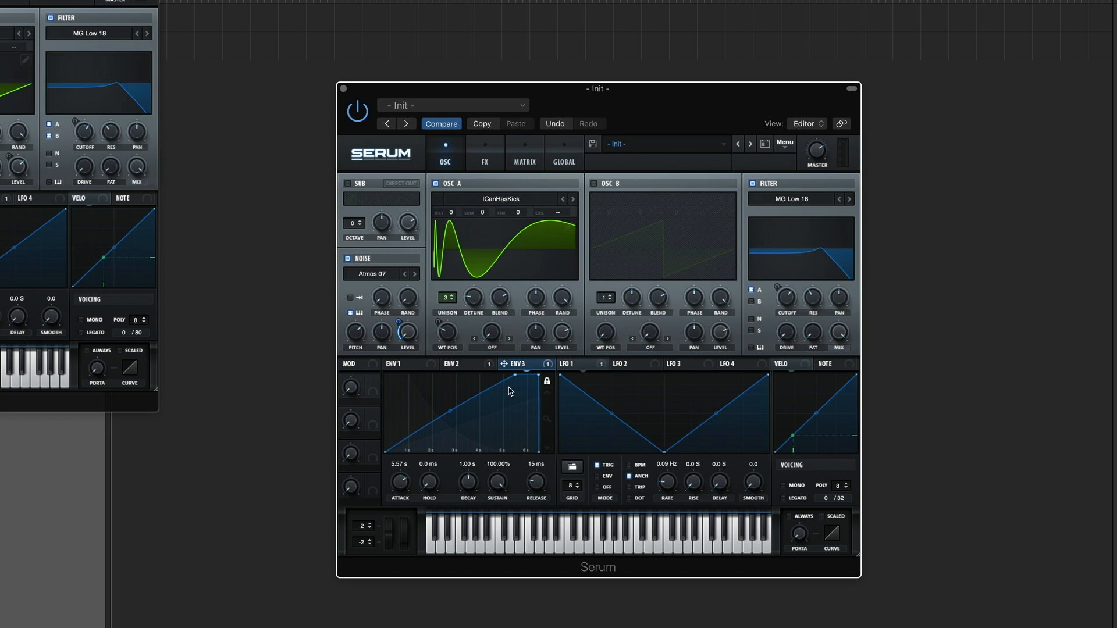
Step: Review the Env 2 wavetable-position envelope and return to Env 3
{"action": "left_click", "coordinate": [463, 367]}
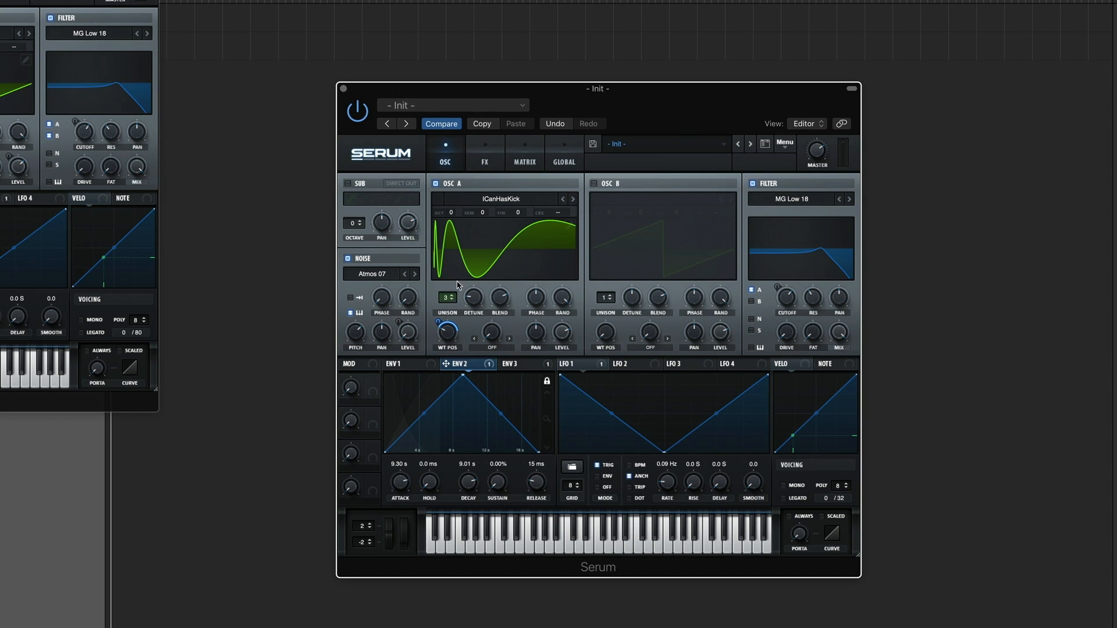
{"action": "left_click", "coordinate": [514, 365]}
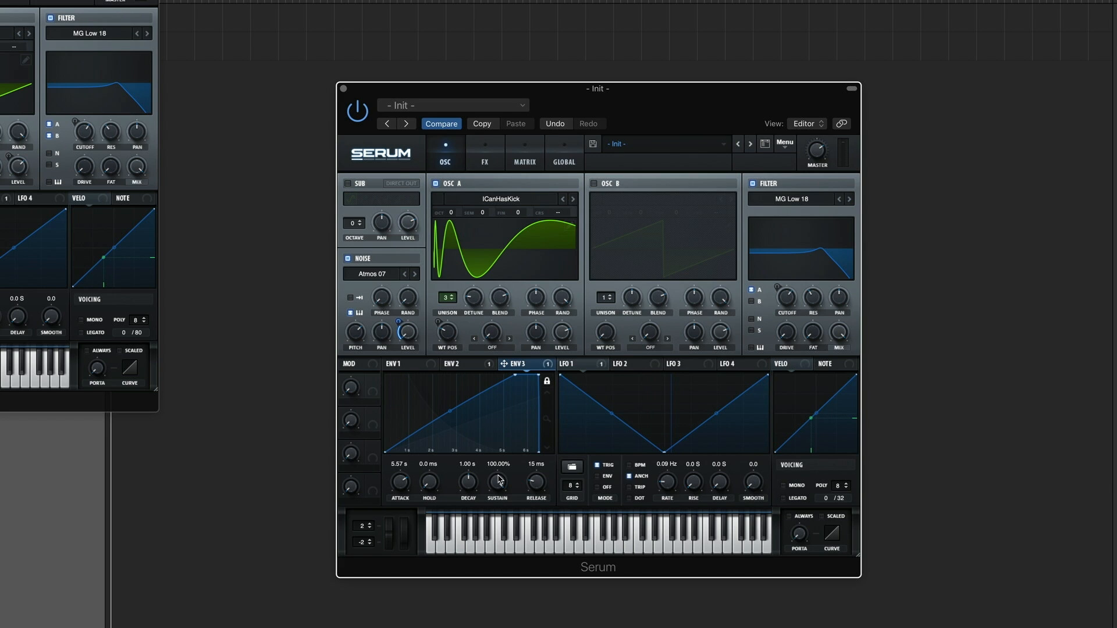
Step: Lower Env 3's sustain to about 65% and set its decay to 8.78 s
{"action": "left_click_drag", "start_coordinate": [499, 480], "coordinate": [504, 532]}
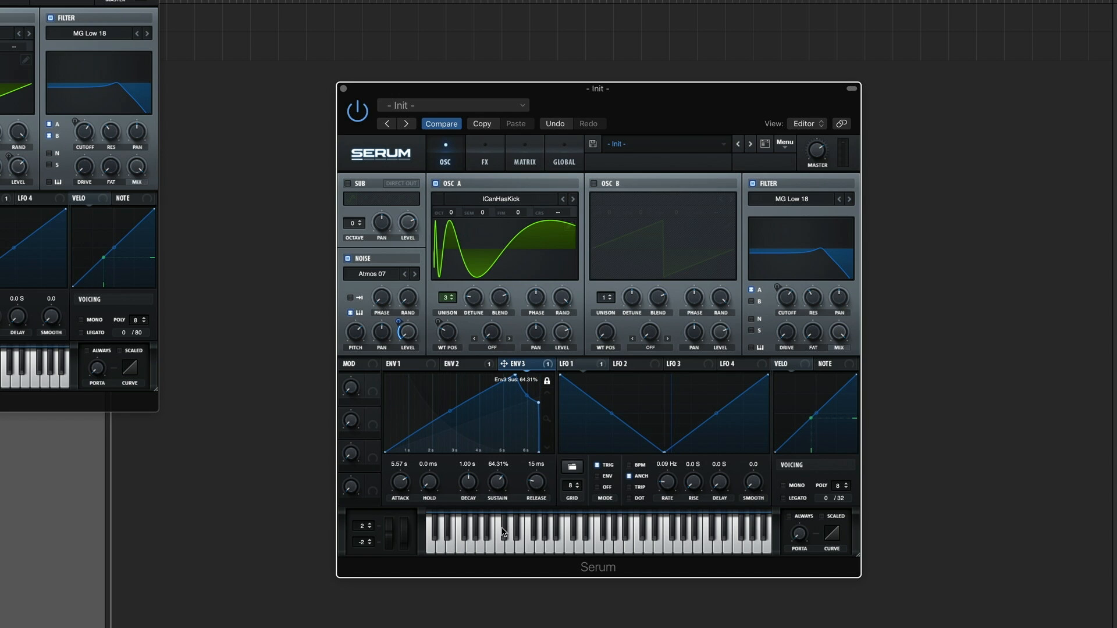
{"action": "left_click_drag", "start_coordinate": [475, 493], "coordinate": [483, 464]}
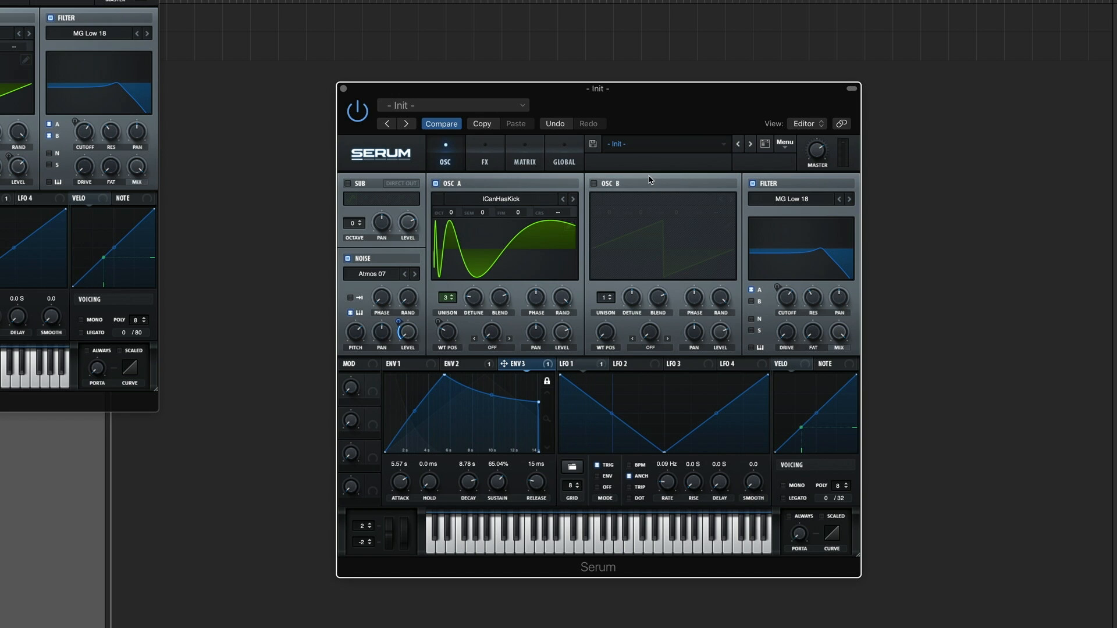
Step: Enable oscillator B through the filter, tuned to octave +2 with 6 unison voices
{"action": "left_click", "coordinate": [594, 184]}
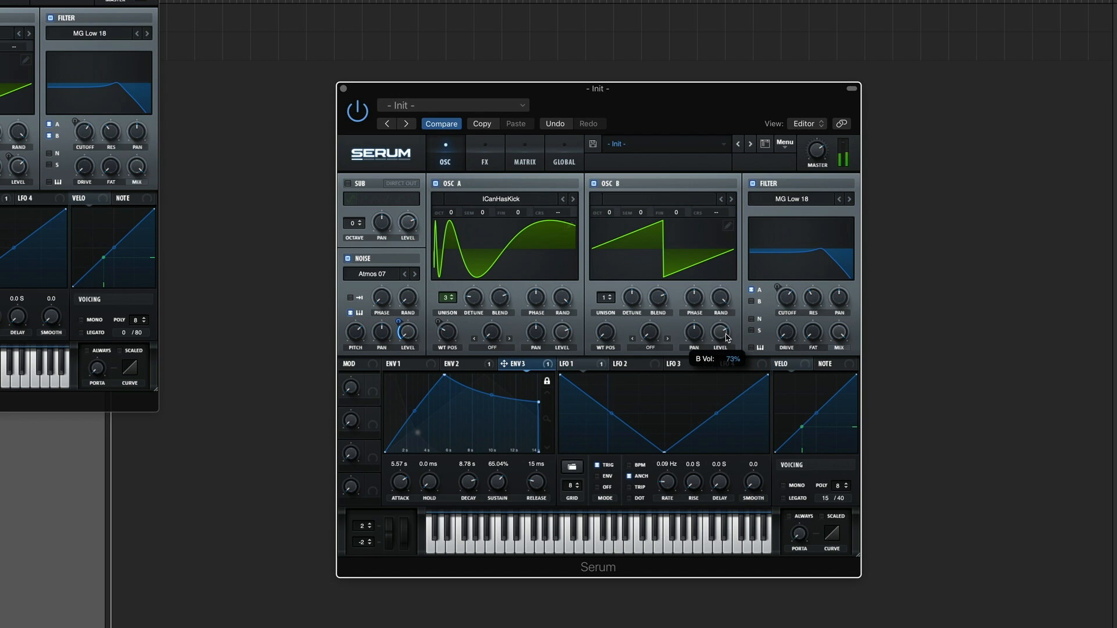
{"action": "left_click", "coordinate": [751, 302]}
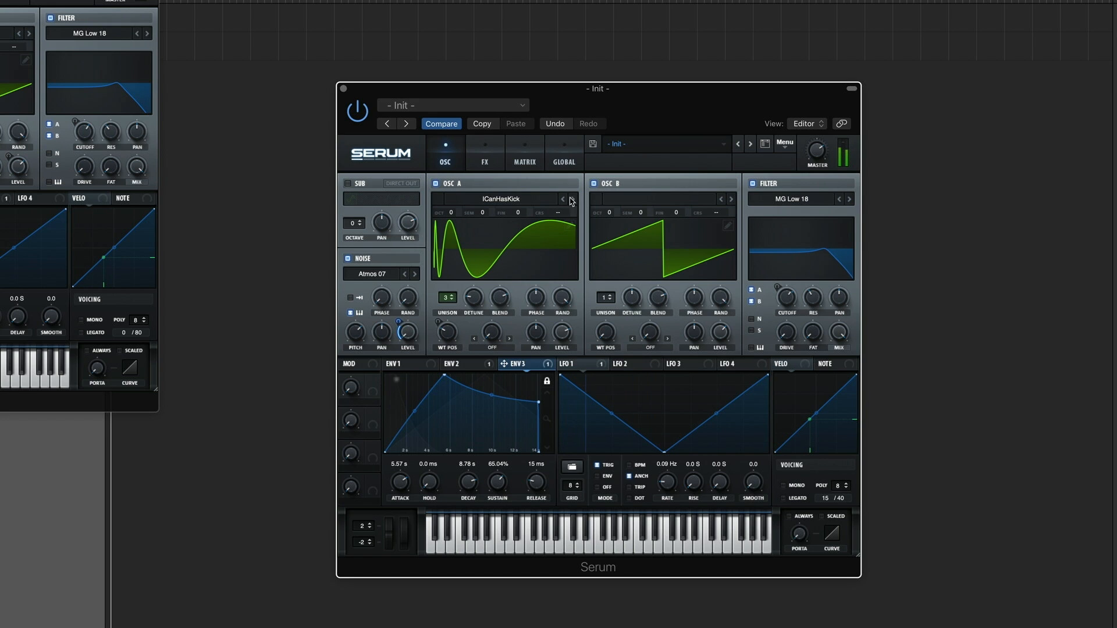
{"action": "left_click_drag", "start_coordinate": [601, 205], "coordinate": [598, 187]}
{"action": "left_click_drag", "start_coordinate": [609, 301], "coordinate": [602, 249]}
Step: Check the reference patch's LFO, and load the basic square shape into the new patch's LFO 3
{"action": "left_click", "coordinate": [3, 198]}
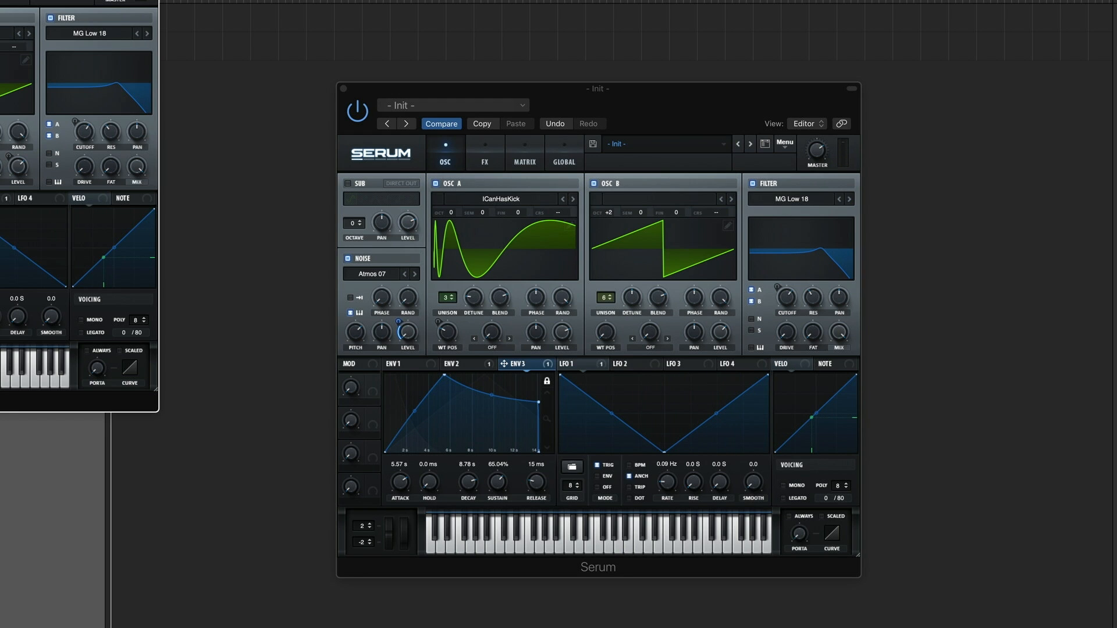
{"action": "left_click", "coordinate": [2, 199]}
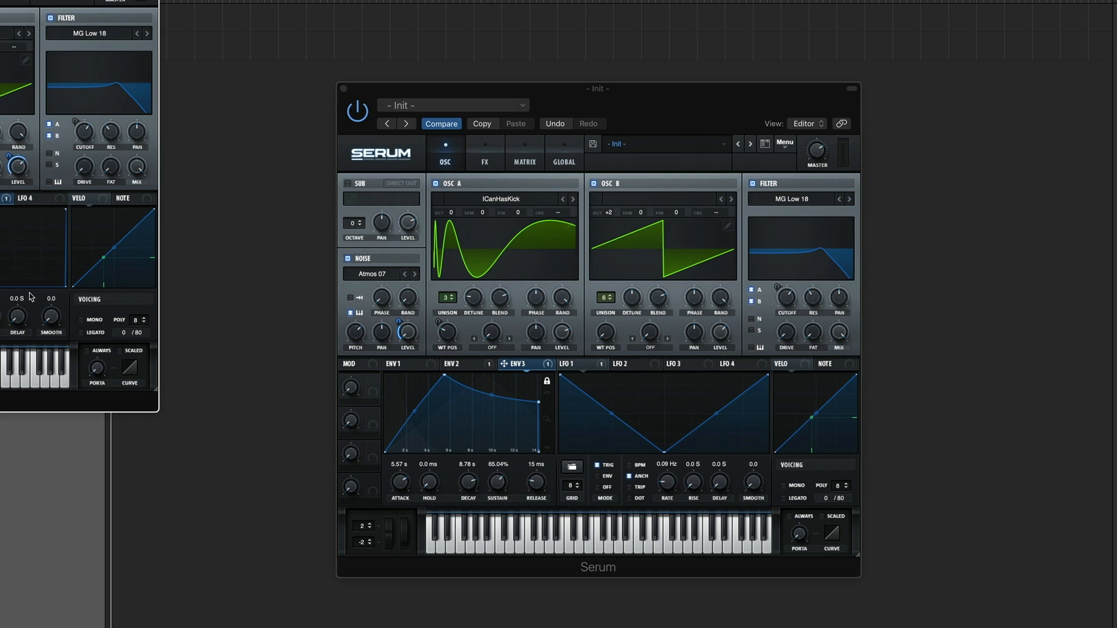
{"action": "left_click", "coordinate": [685, 365]}
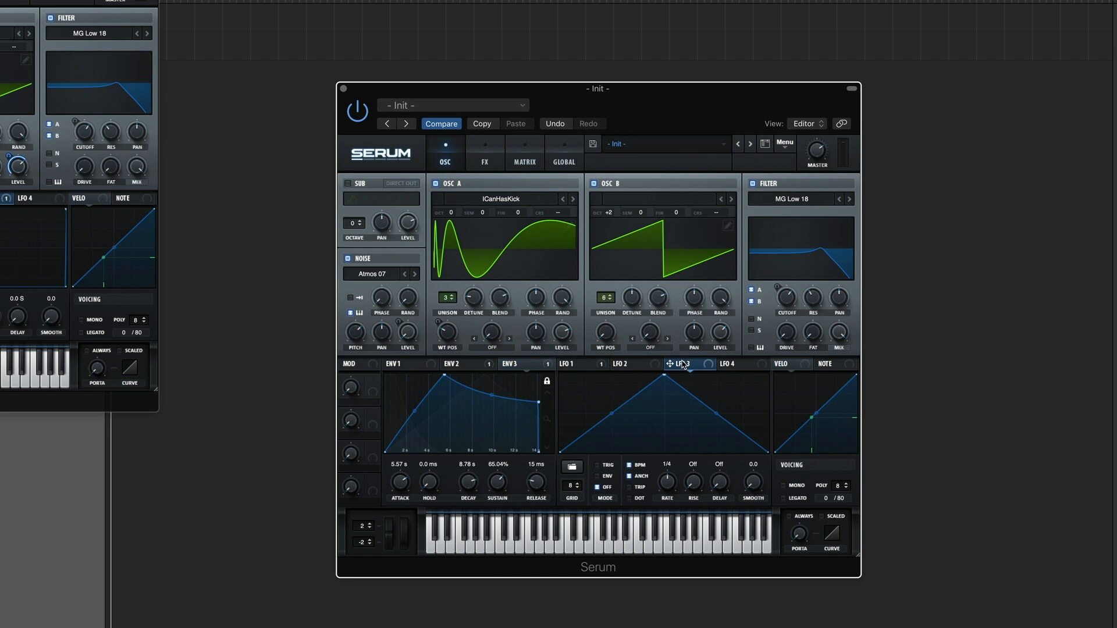
{"action": "left_click", "coordinate": [572, 467]}
{"action": "mouse_move", "coordinate": [582, 469]}
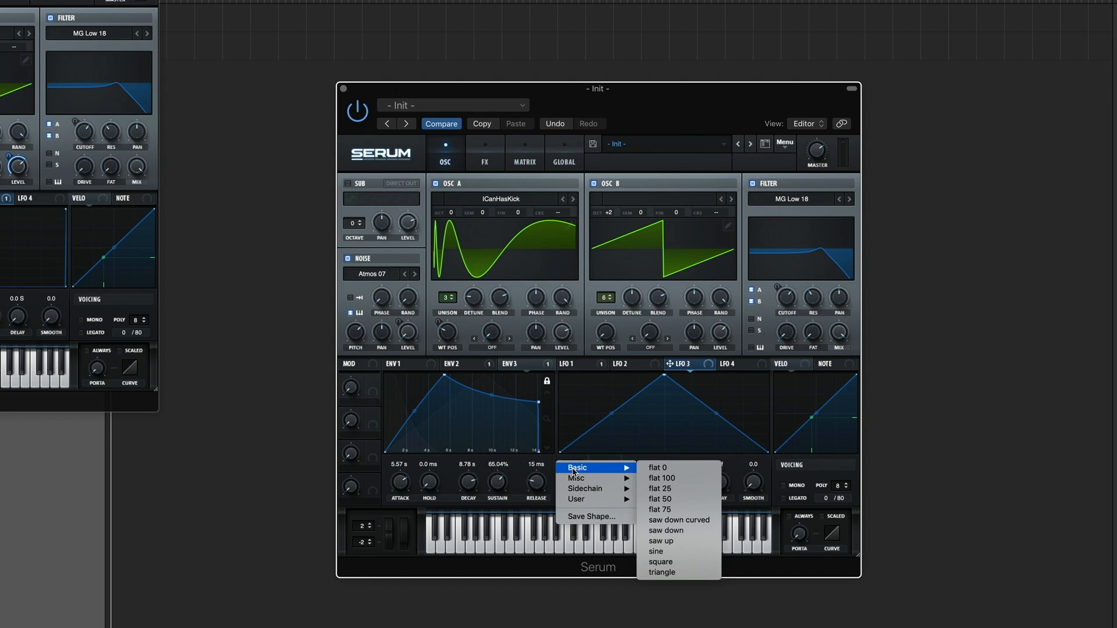
{"action": "left_click", "coordinate": [662, 561]}
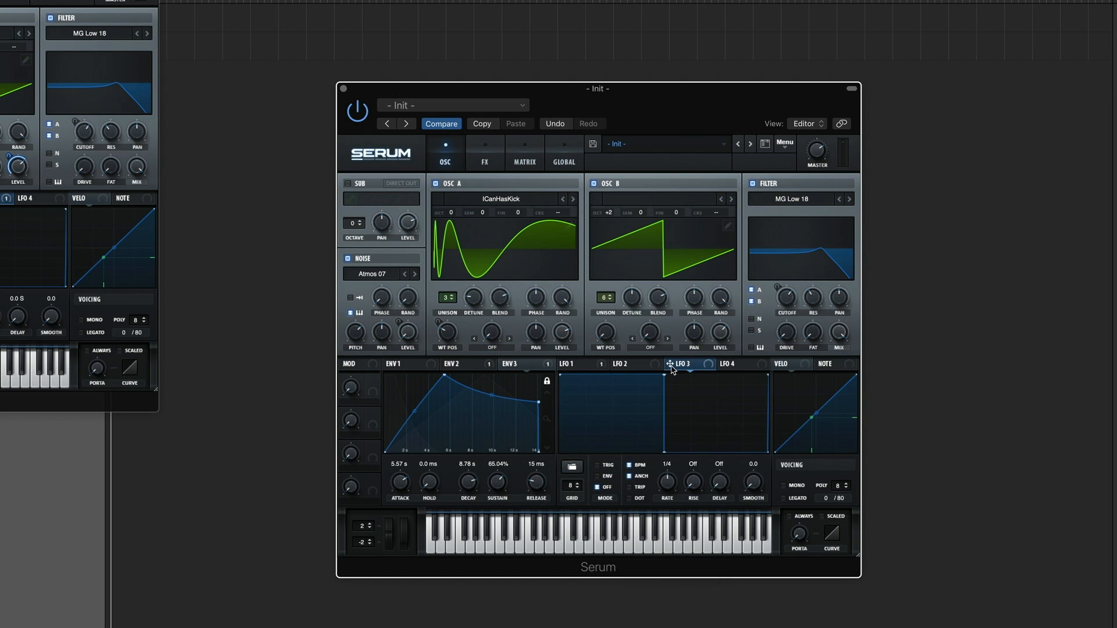
Step: Assign LFO 3 to oscillator B's level and run it without tempo sync at 4.7 Hz
{"action": "left_click_drag", "start_coordinate": [669, 365], "coordinate": [725, 350]}
{"action": "left_click", "coordinate": [710, 322], "text": "alt+shift"}
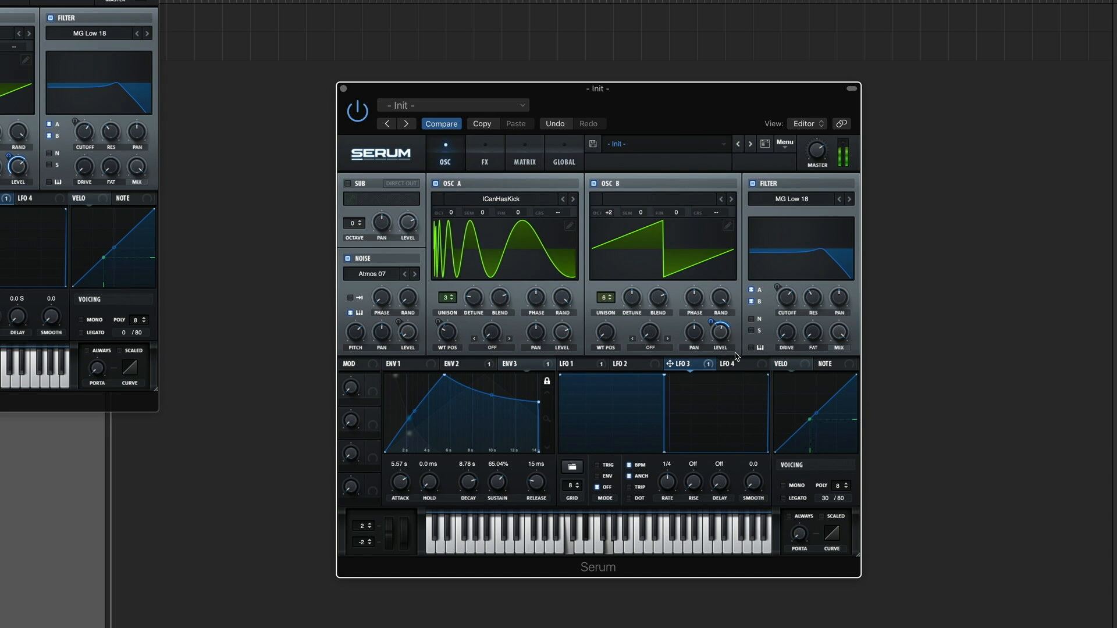
{"action": "left_click", "coordinate": [631, 468]}
{"action": "left_click_drag", "start_coordinate": [666, 486], "coordinate": [667, 485]}
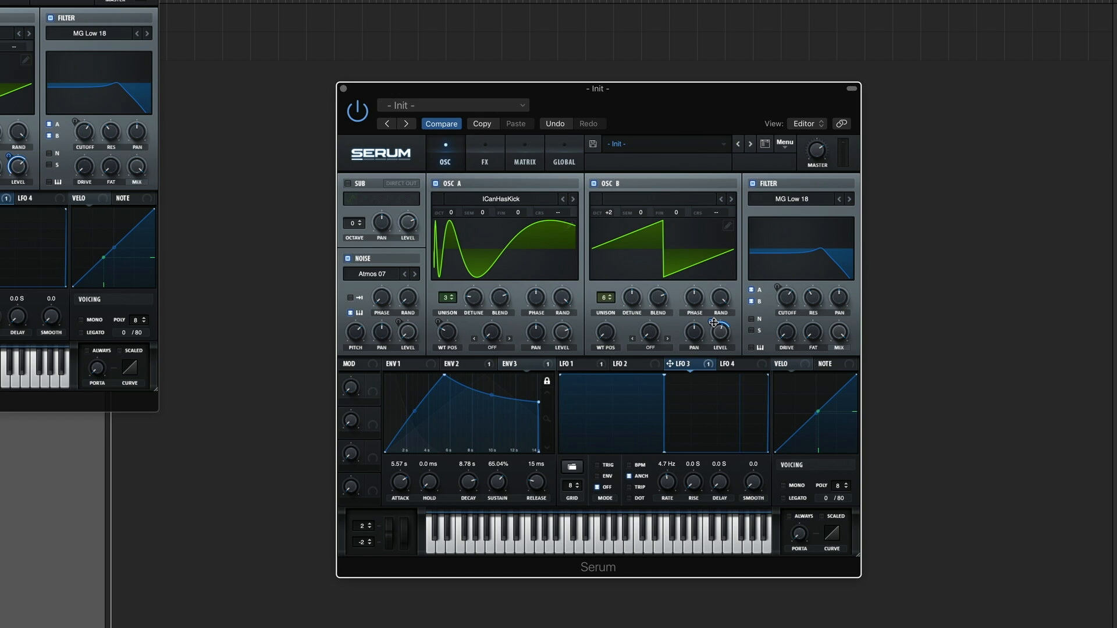
Step: Lower oscillator B's level to near zero and deepen LFO 3's modulation of it
{"action": "left_click_drag", "start_coordinate": [714, 322], "coordinate": [721, 332]}
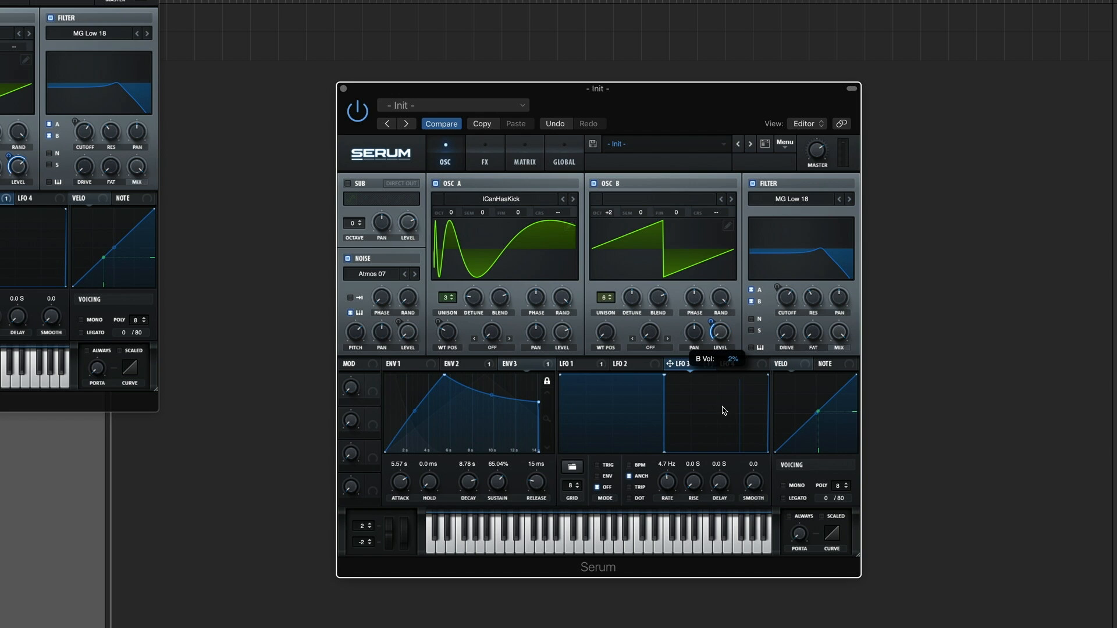
{"action": "left_click_drag", "start_coordinate": [711, 321], "coordinate": [712, 310]}
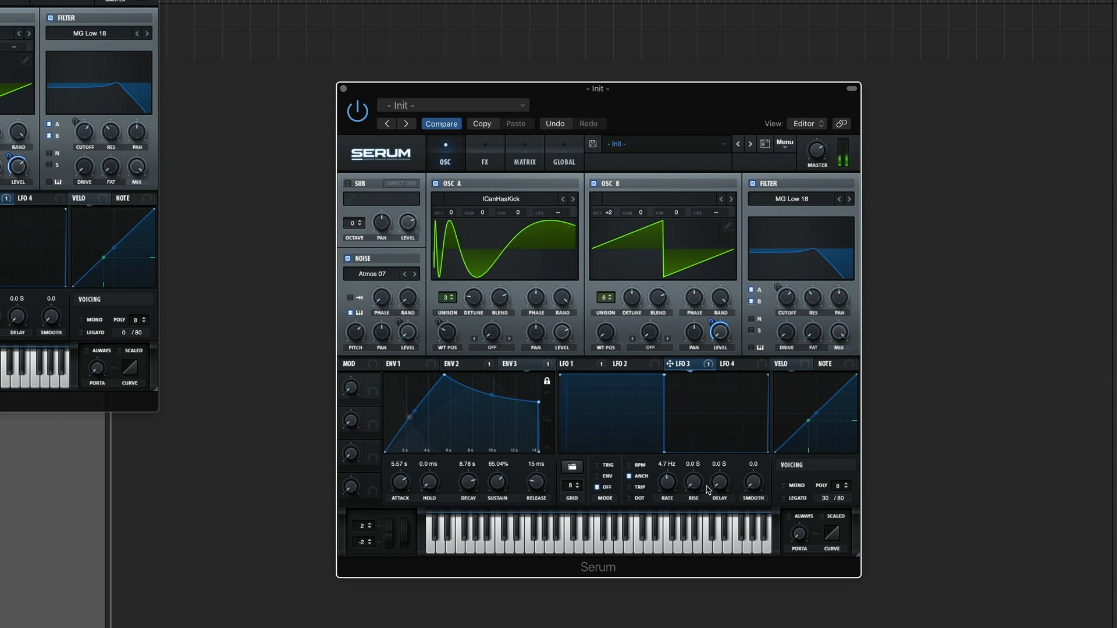
Step: Give LFO 3 a 4.0 s rise and flip its square shape horizontally
{"action": "left_click_drag", "start_coordinate": [692, 486], "coordinate": [705, 268]}
{"action": "right_click", "coordinate": [623, 400]}
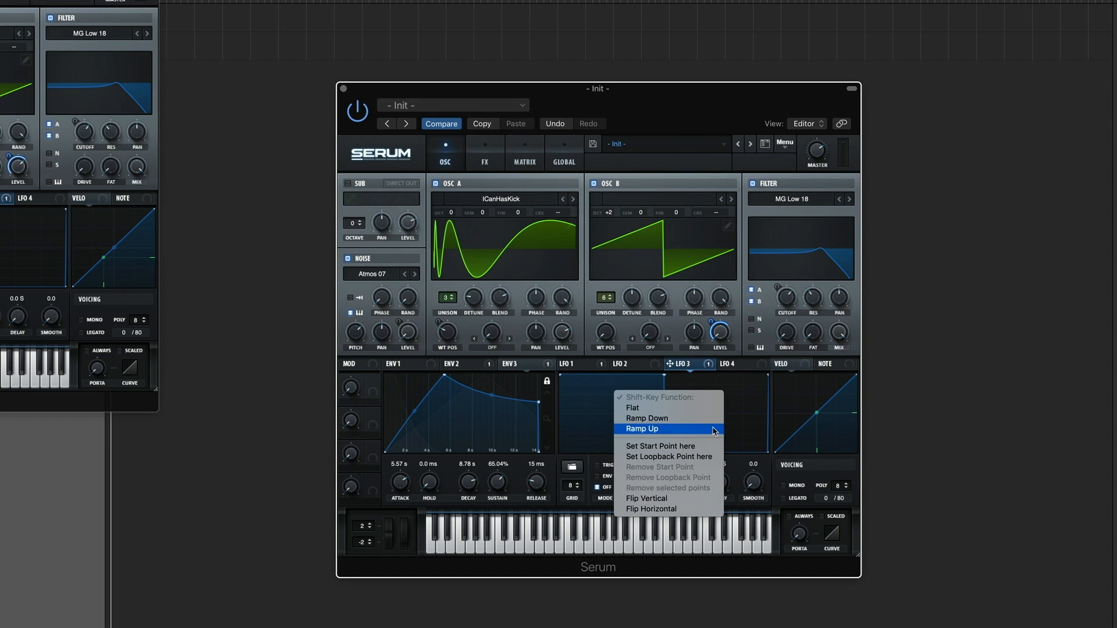
{"action": "left_click", "coordinate": [662, 510]}
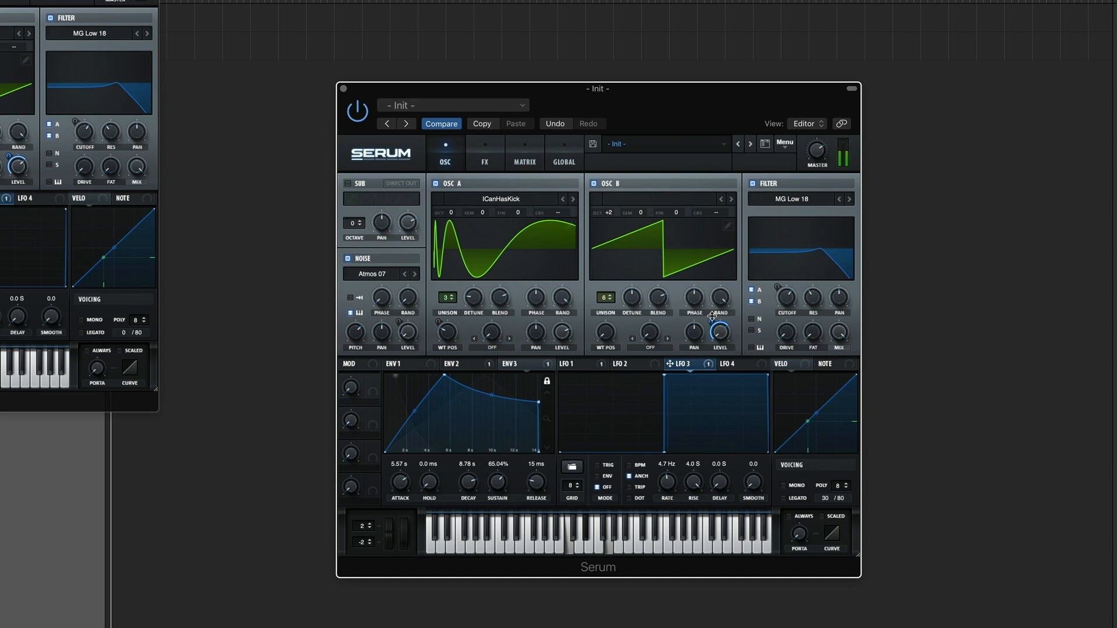
Step: Slightly reduce LFO 3's modulation amount on oscillator B's level
{"action": "mouse_move", "coordinate": [711, 321]}
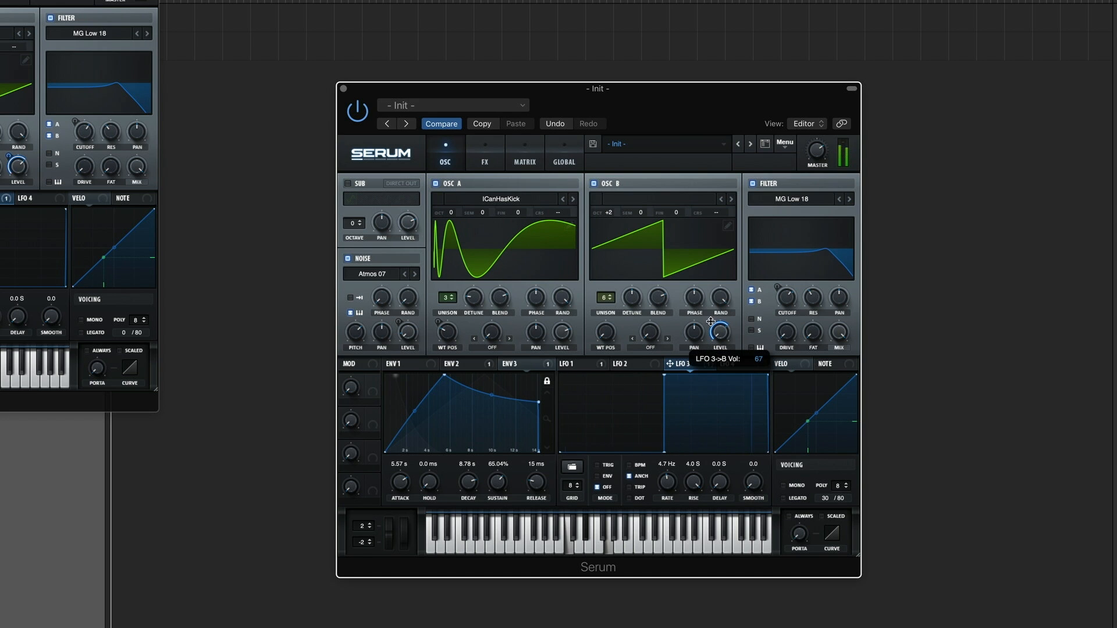
{"action": "left_click_drag", "start_coordinate": [710, 322], "coordinate": [708, 328]}
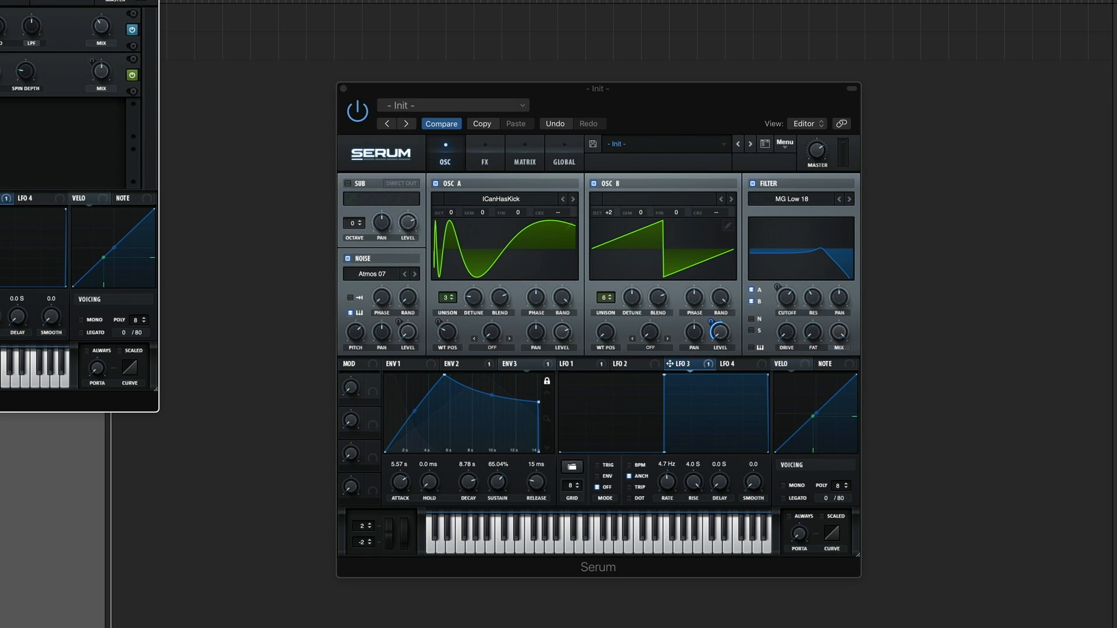
Step: Add the Chorus and Reverb effects to the patch
{"action": "left_click", "coordinate": [486, 160]}
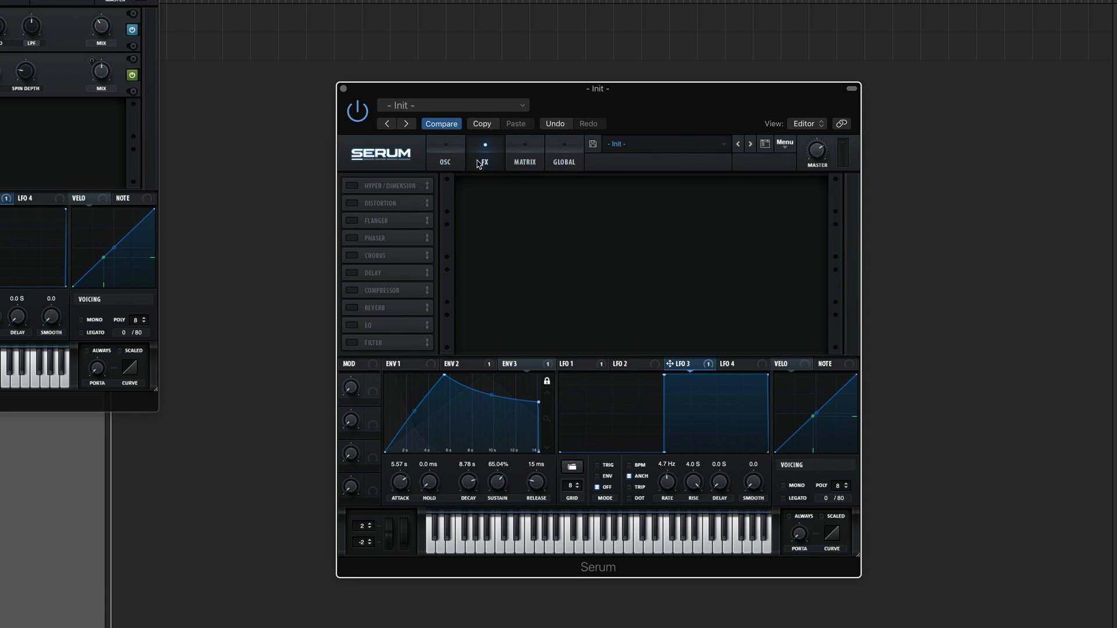
{"action": "left_click", "coordinate": [353, 256]}
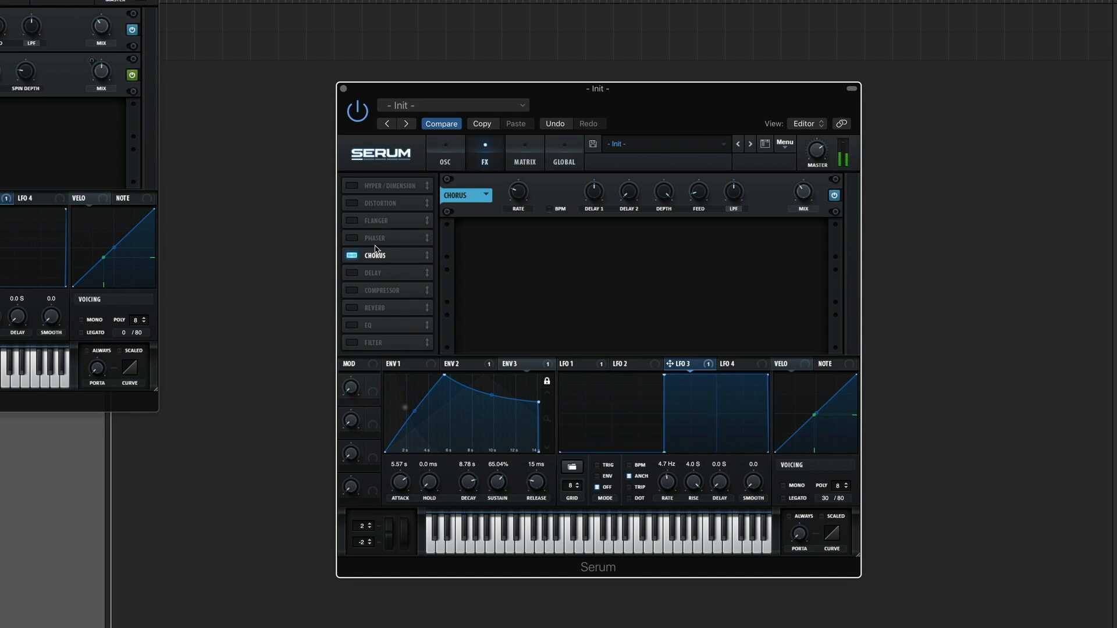
{"action": "left_click", "coordinate": [351, 309]}
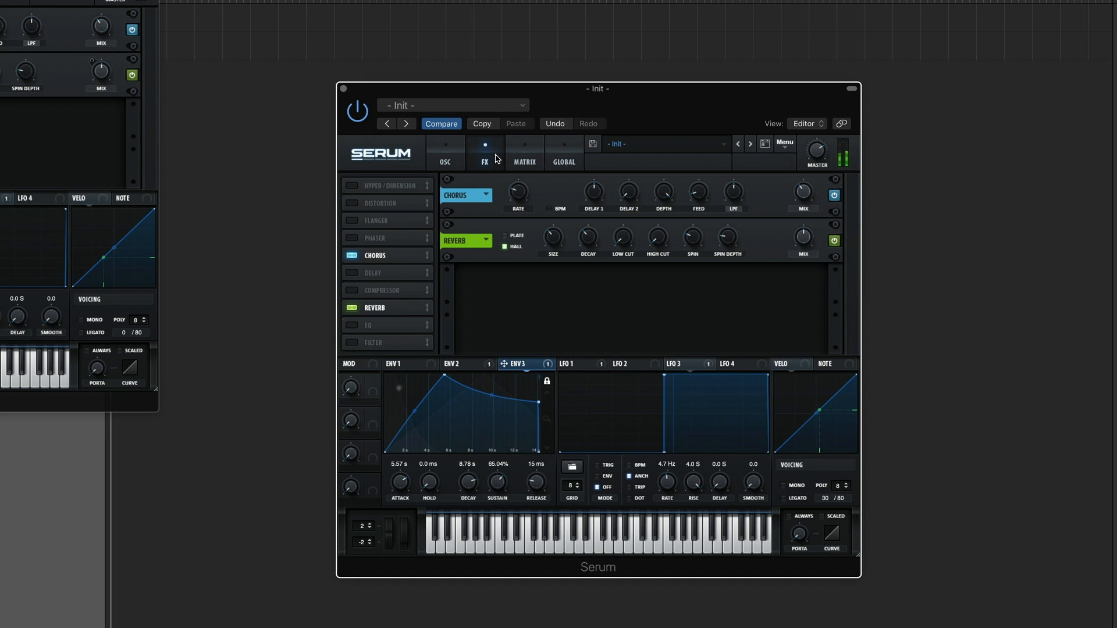
Step: Assign LFO 2 to the reverb mix and run it without tempo sync at 6.9 Hz
{"action": "left_click", "coordinate": [101, 71]}
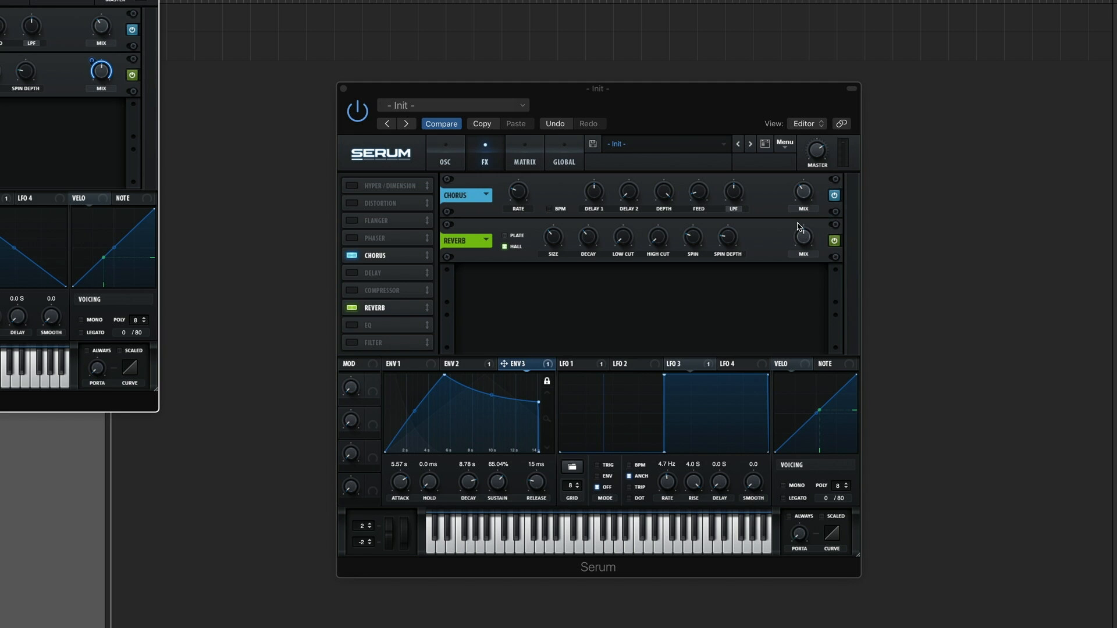
{"action": "left_click", "coordinate": [646, 366]}
{"action": "left_click_drag", "start_coordinate": [617, 364], "coordinate": [790, 192]}
{"action": "left_click", "coordinate": [628, 465]}
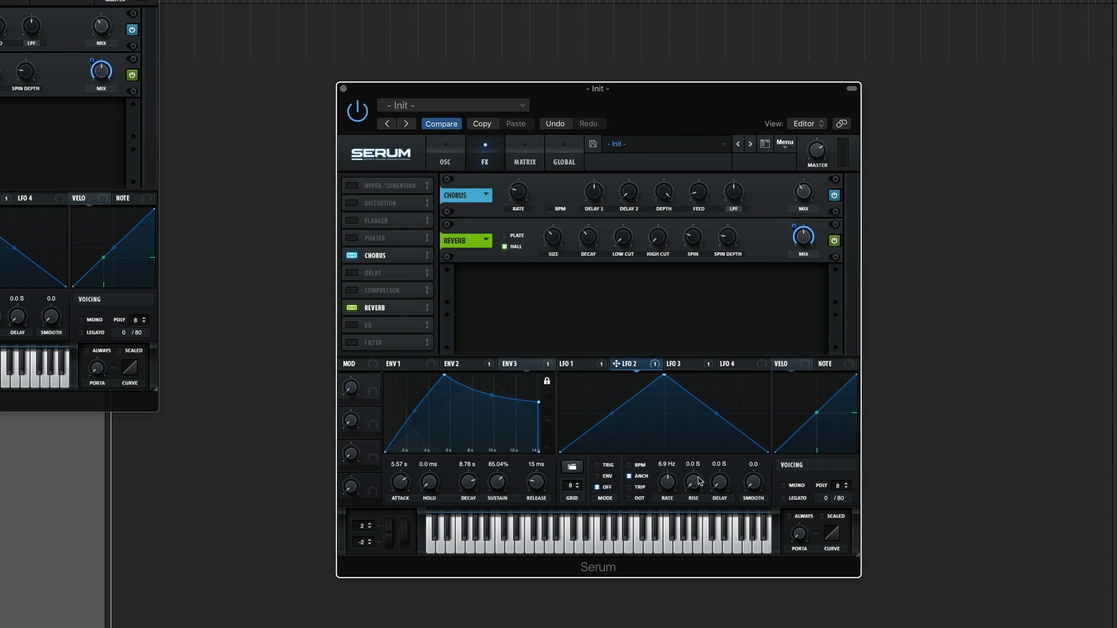
Step: Set Env 2 as the auxiliary source of the LFO 2 to Verb Wet modulation, and open Env 2
{"action": "left_click", "coordinate": [528, 158]}
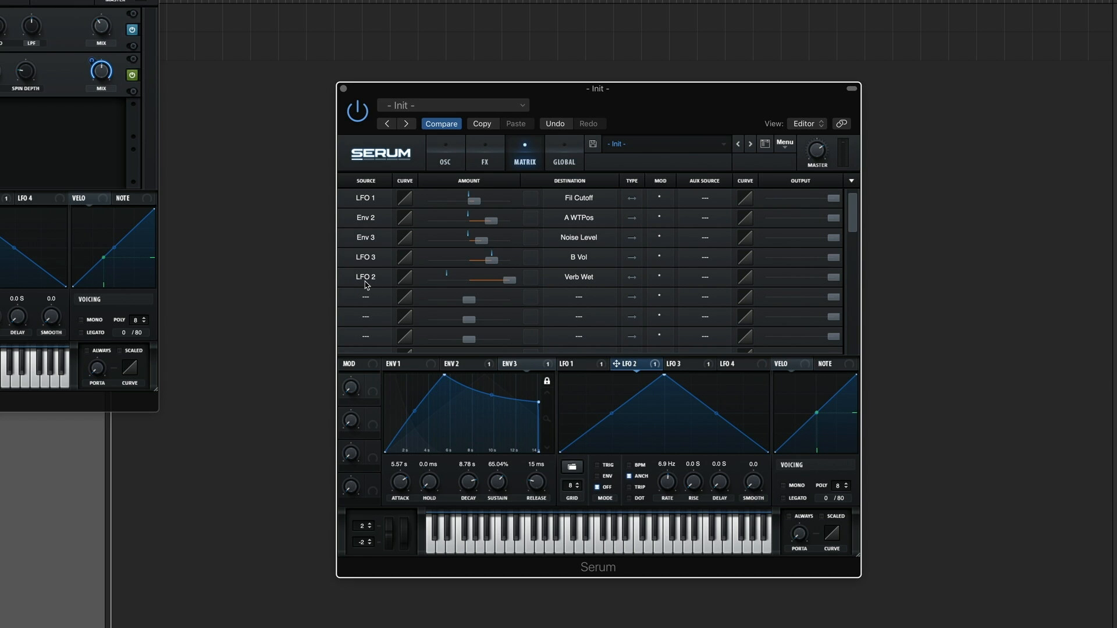
{"action": "left_click", "coordinate": [704, 277]}
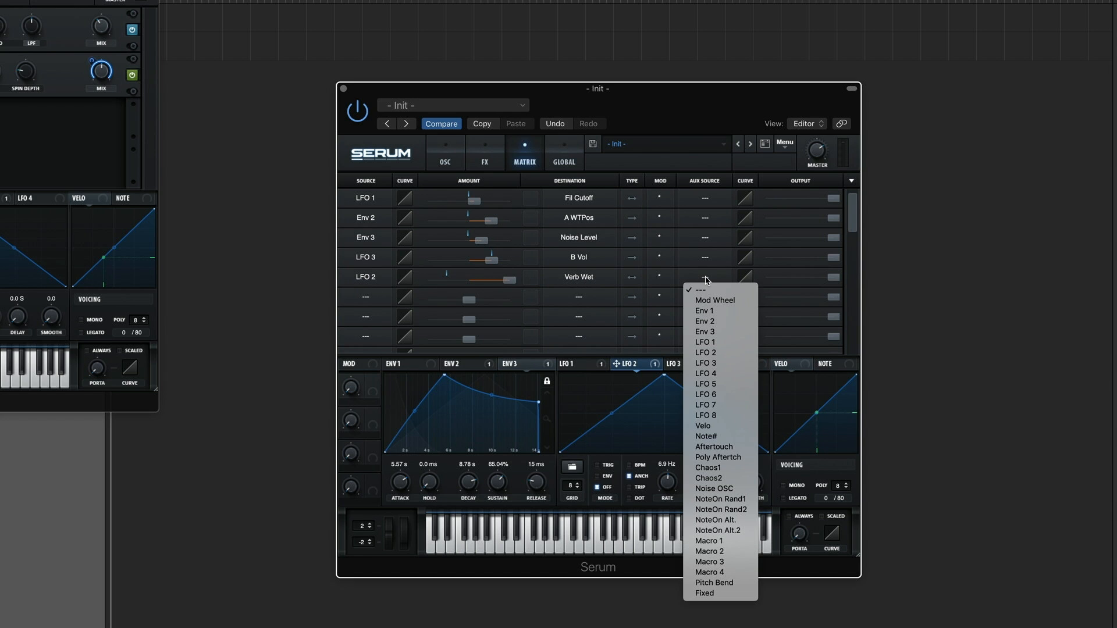
{"action": "left_click", "coordinate": [705, 321]}
{"action": "left_click", "coordinate": [467, 367]}
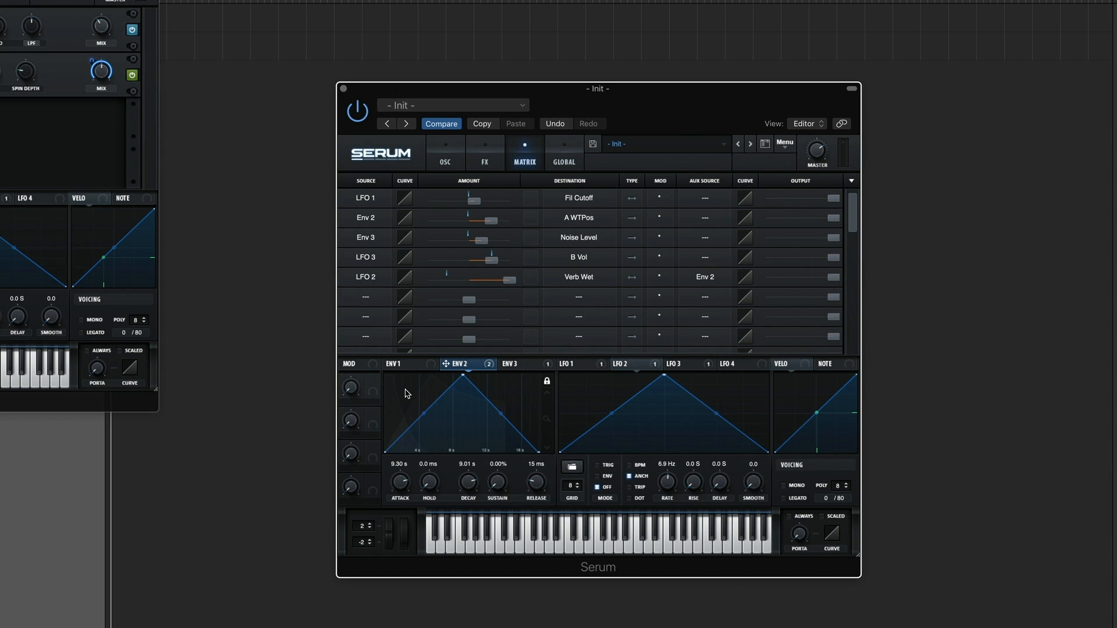